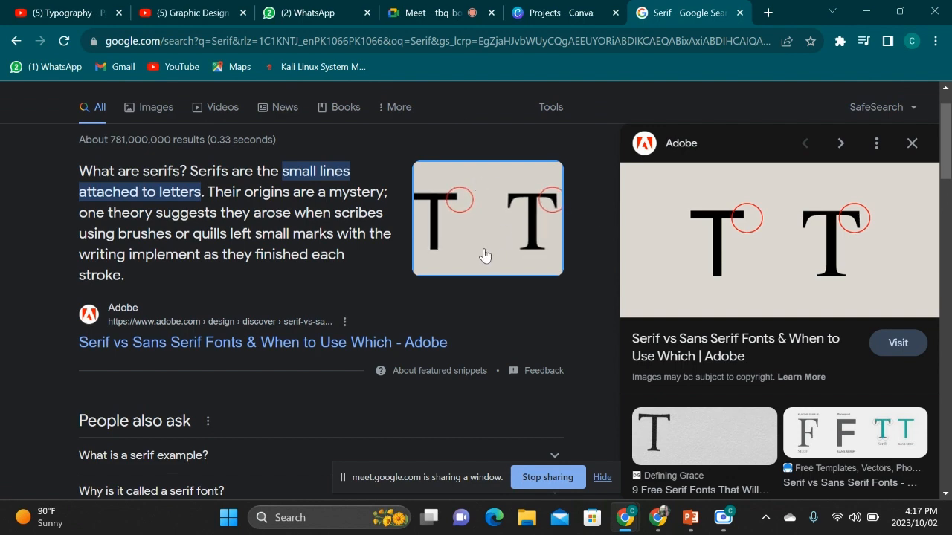
- Show the image results for Serif and preview the LOGO.com serif versus sans-serif comparison
scroll(484, 255, "down", 1)
scroll(484, 255, "down", 1)
scroll(521, 301, "up", 2)
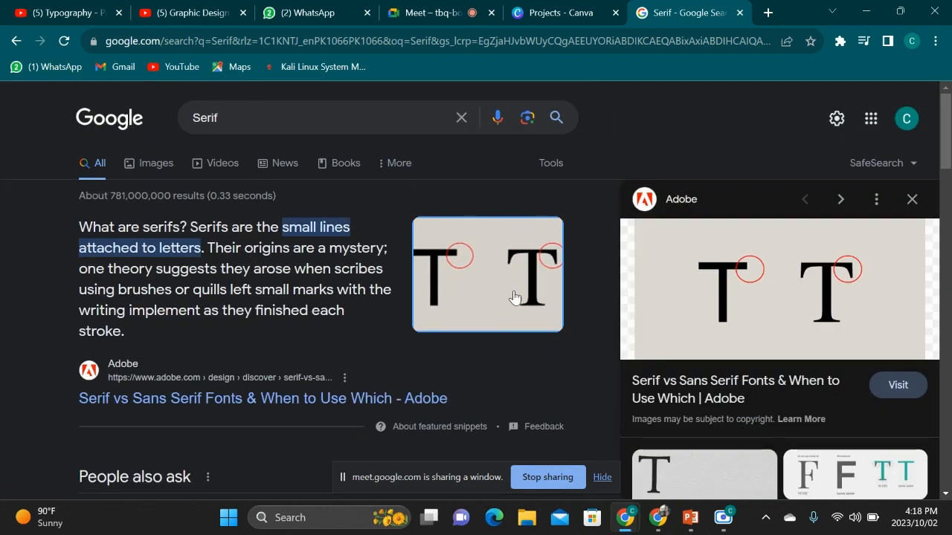
left_click(156, 164)
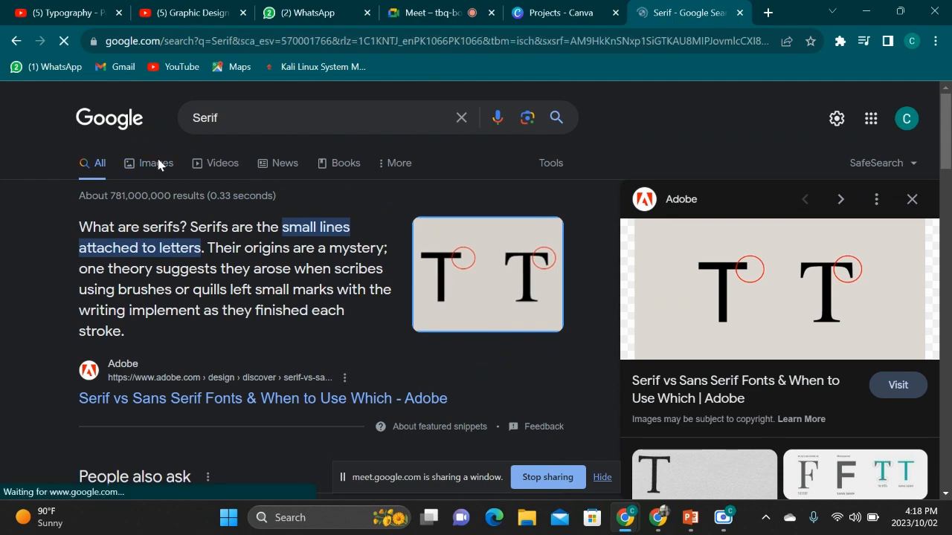
scroll(351, 338, "down", 2)
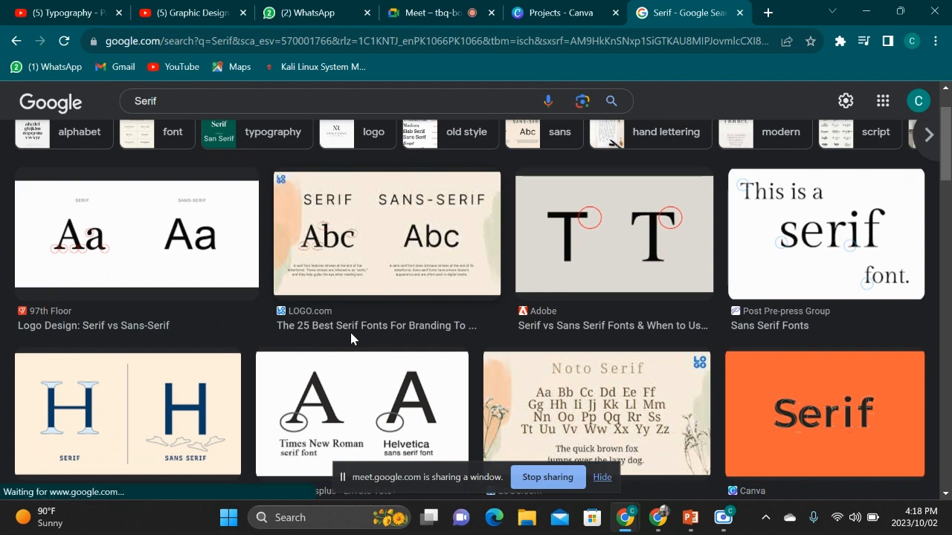
left_click(321, 268)
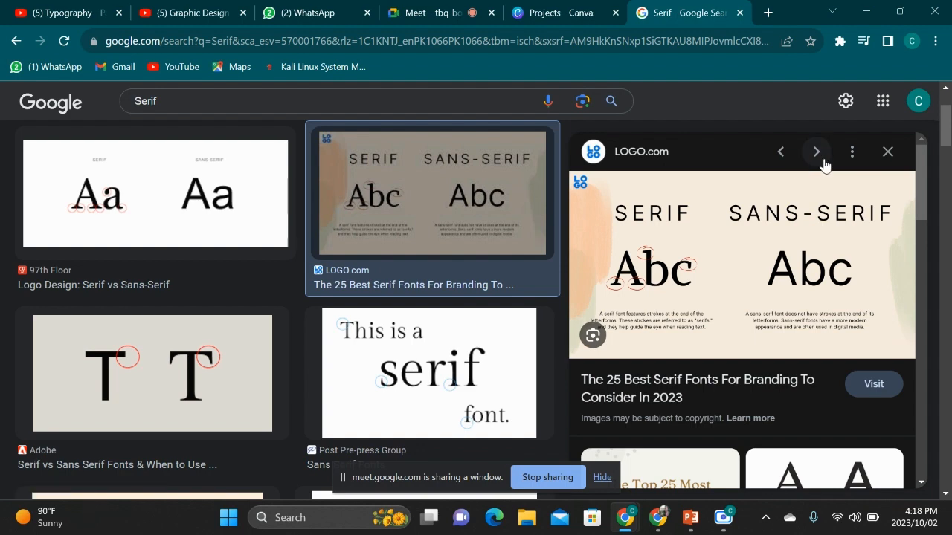
left_click(898, 158)
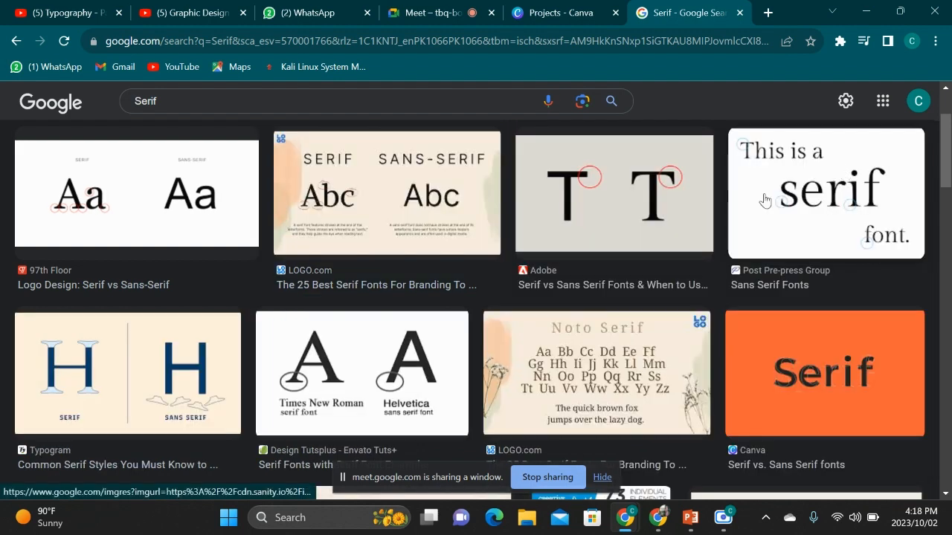
- Preview the DevGraphix Serif image from the image results and enlarge it to examine the letter strokes
scroll(672, 259, "down", 3)
scroll(672, 259, "down", 3)
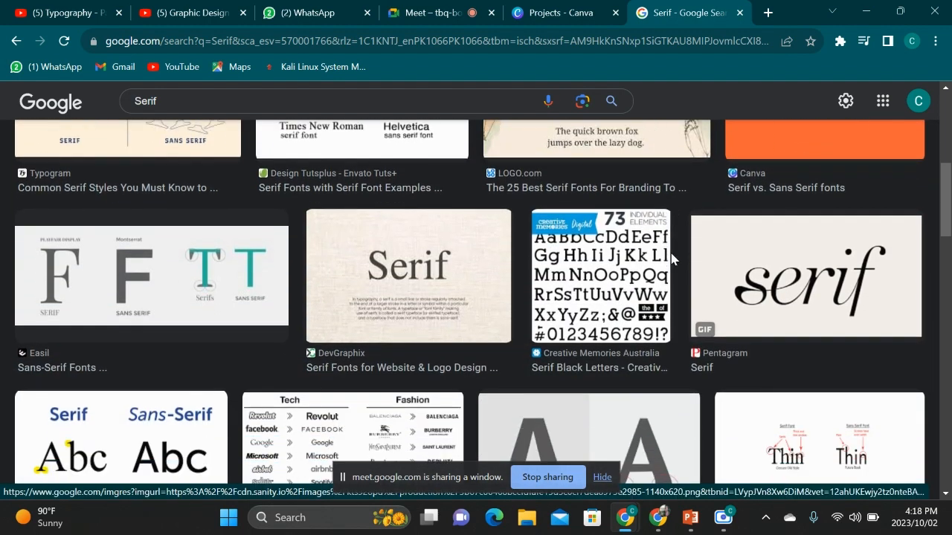
scroll(535, 334, "up", 3)
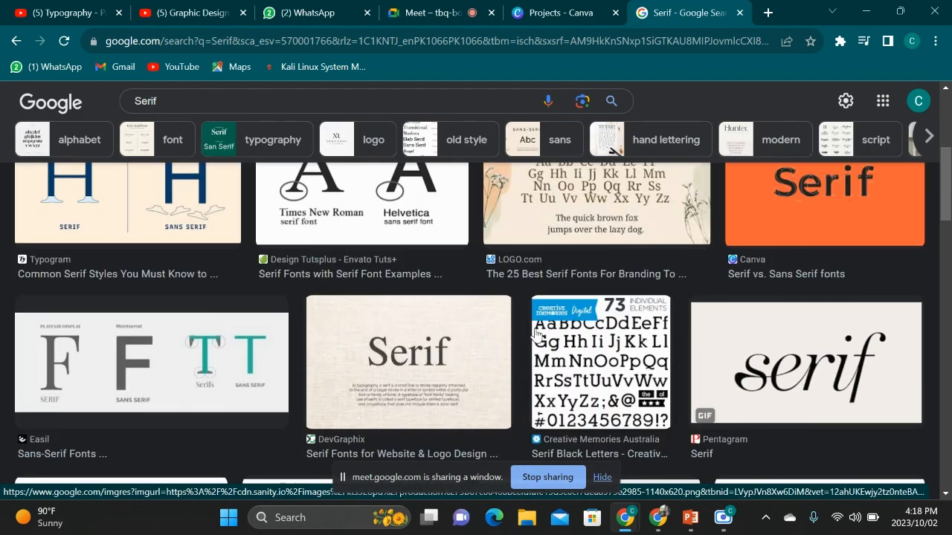
left_click(347, 406)
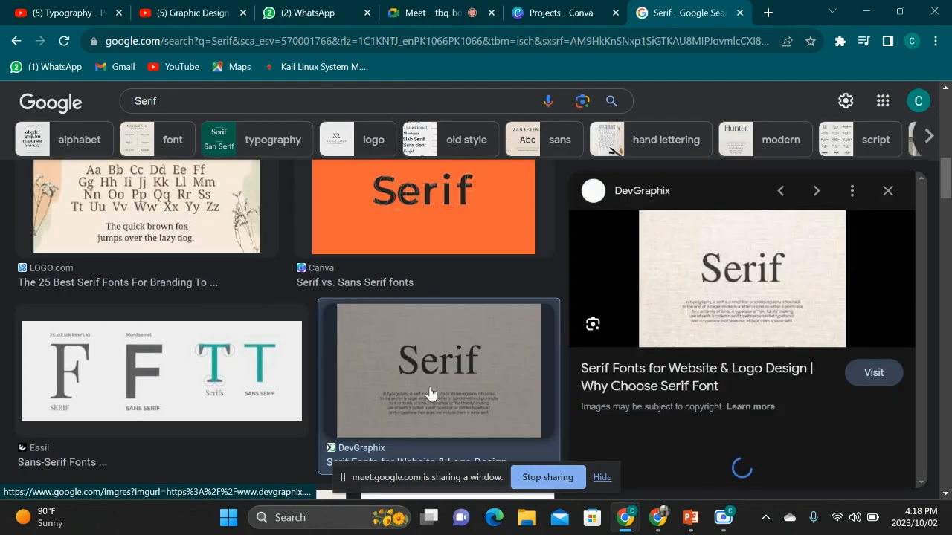
left_click(755, 282)
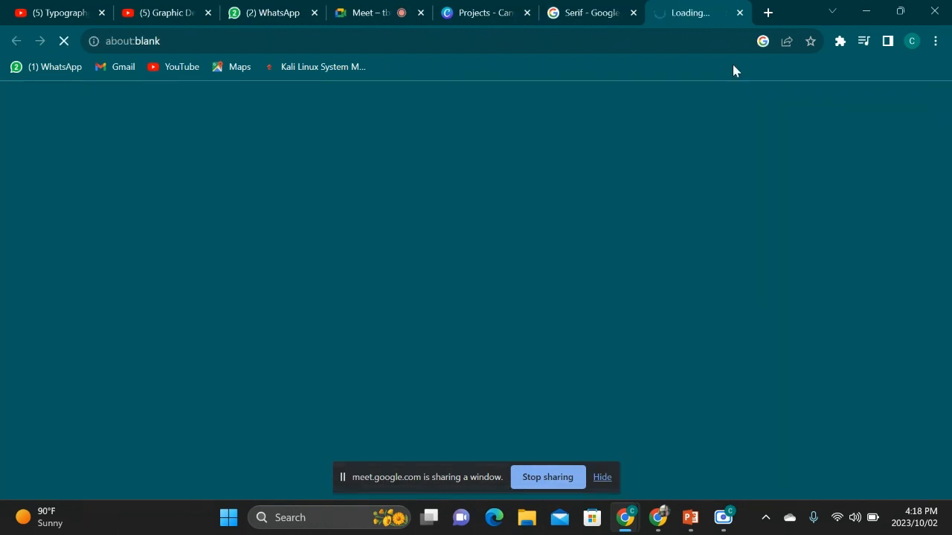
left_click(739, 13)
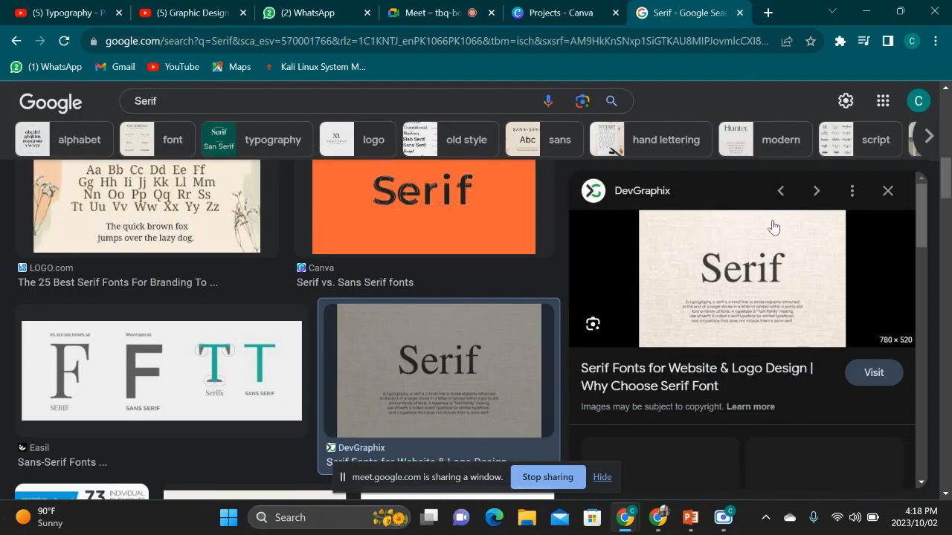
scroll(765, 268, "up", 5)
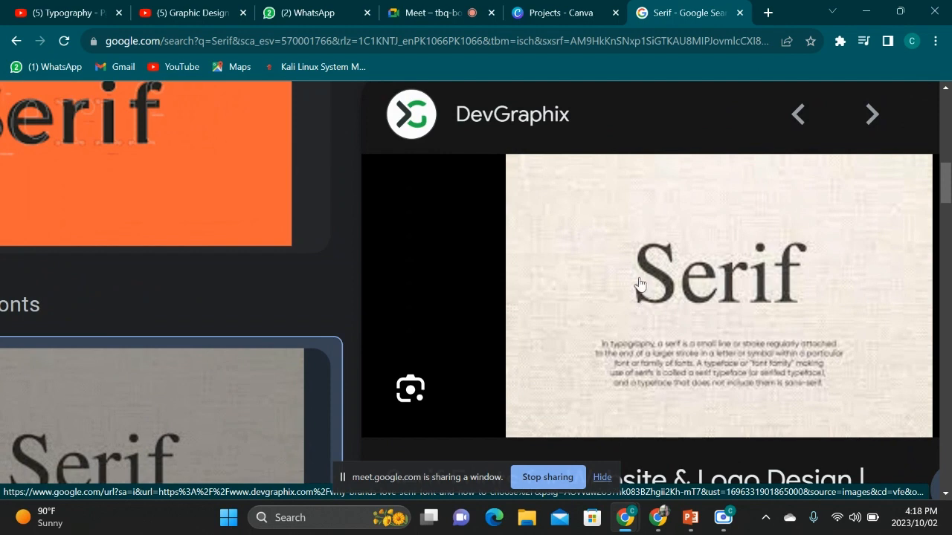
scroll(637, 286, "up", 2)
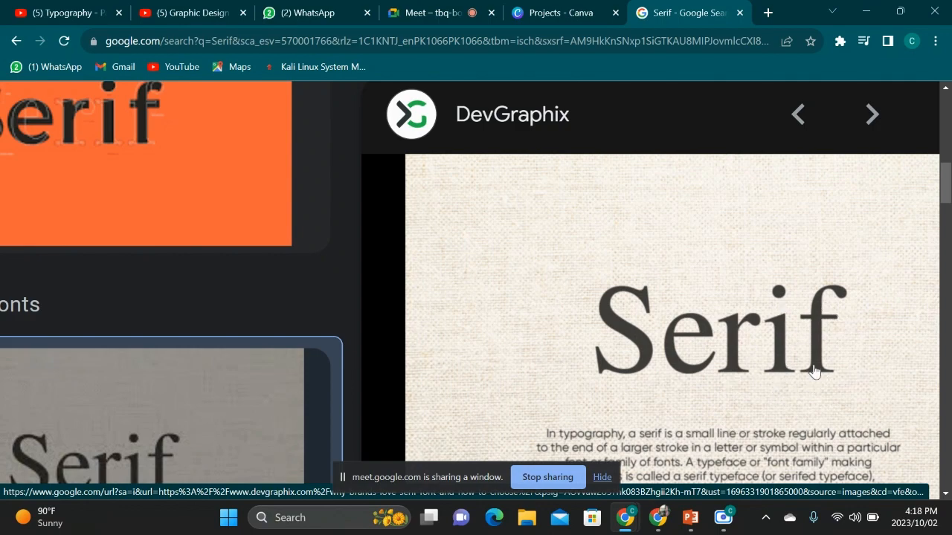
scroll(818, 378, "down", 1)
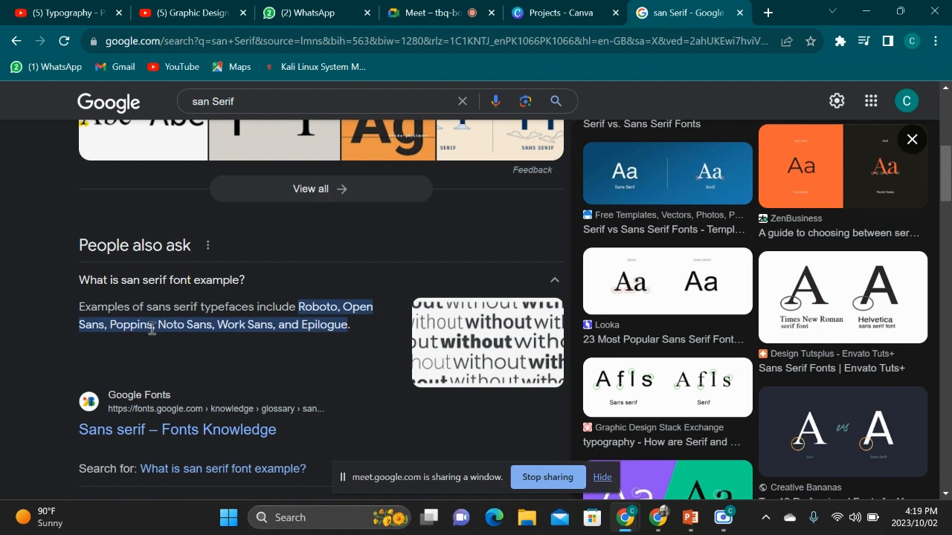
- Review the sans serif font examples and related questions in the san Serif search results
scroll(212, 356, "down", 3)
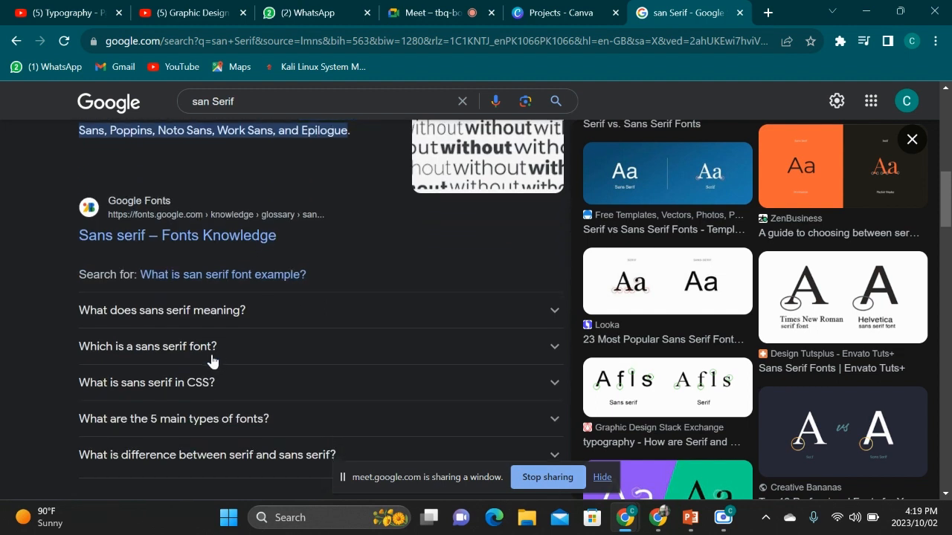
scroll(211, 361, "up", 2)
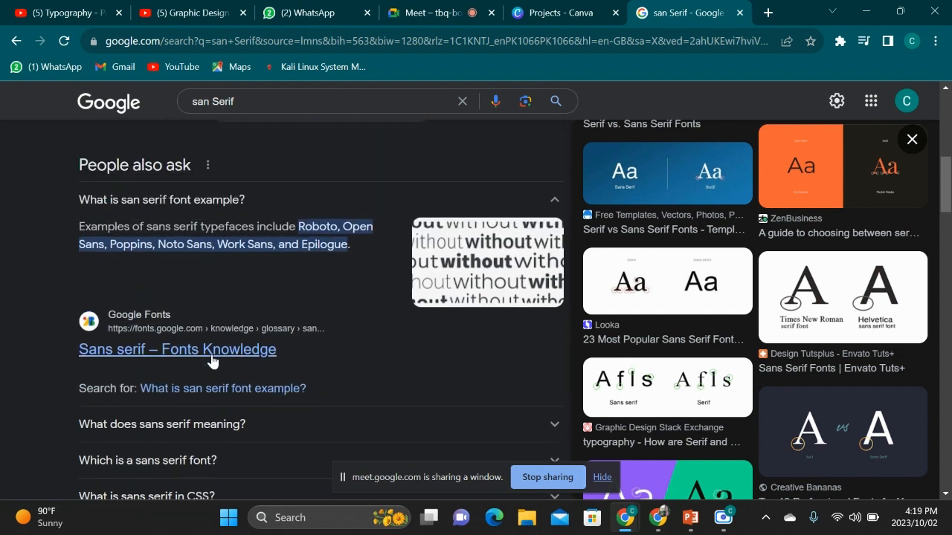
scroll(286, 308, "down", 2)
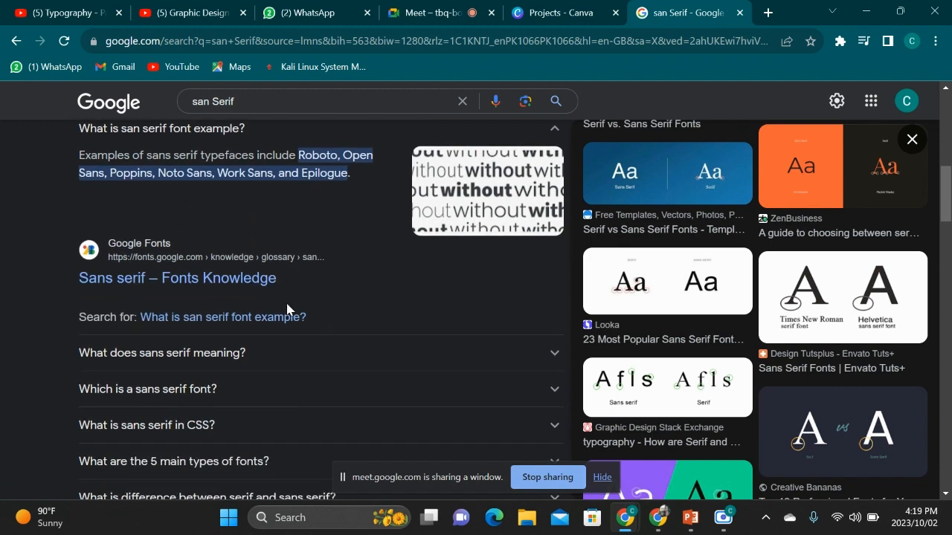
scroll(286, 310, "up", 3)
scroll(287, 309, "up", 5)
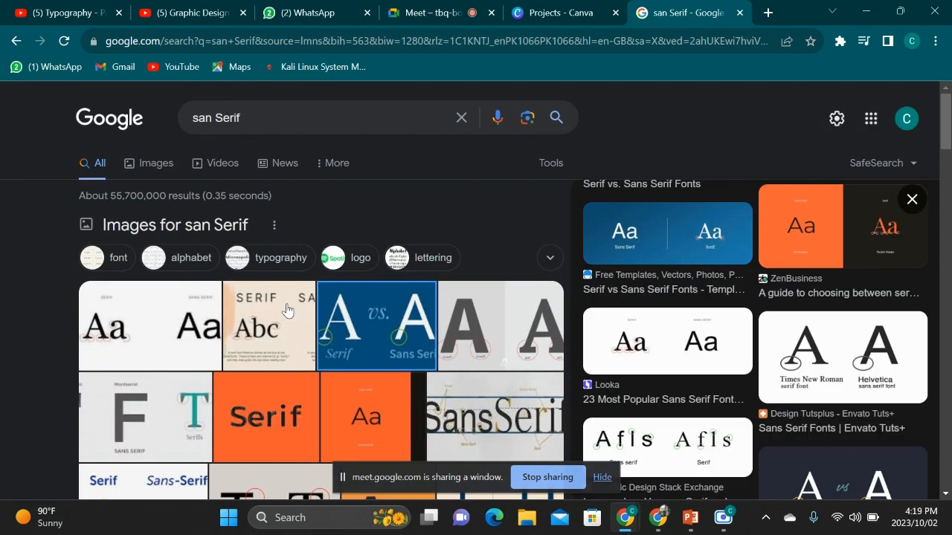
- Replace the search query and look up "decorative font"
triple_click(291, 120)
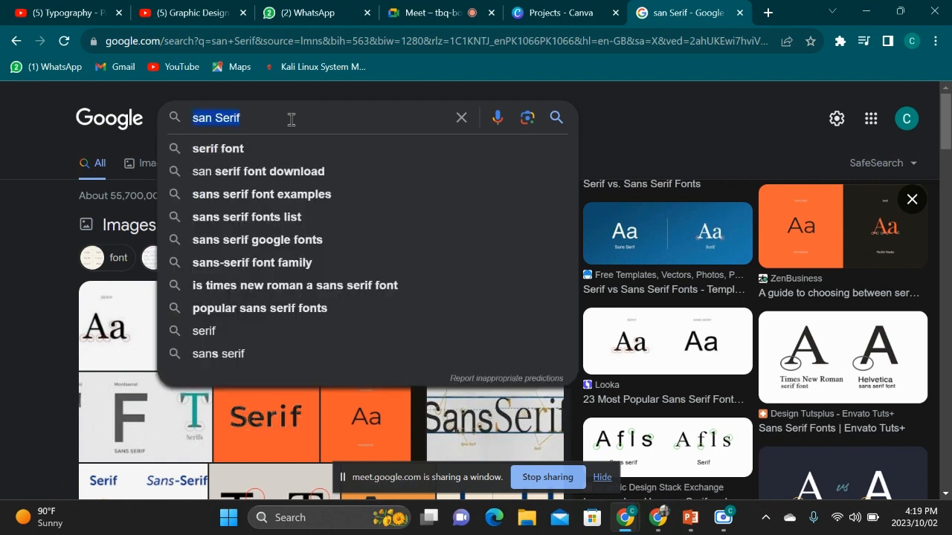
key("BackSpace")
type("deco")
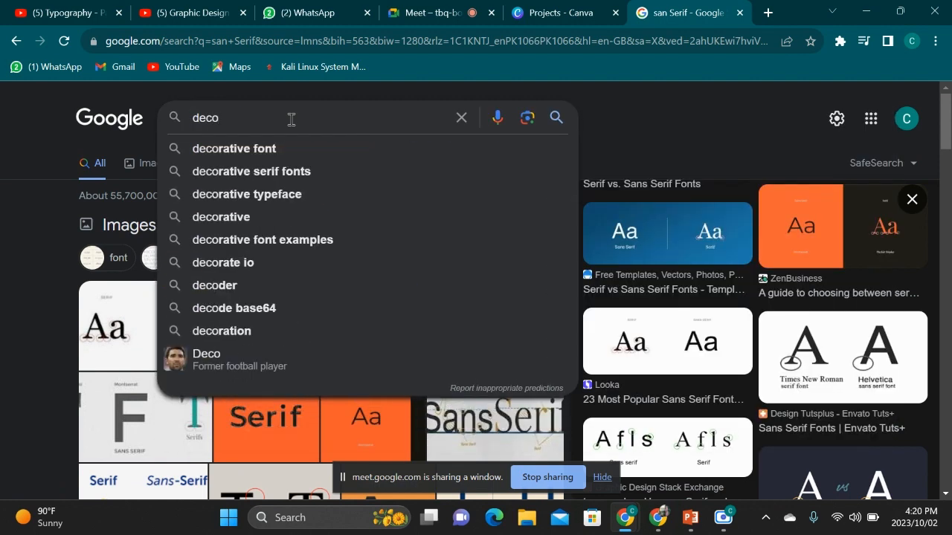
key("Down")
key("Return")
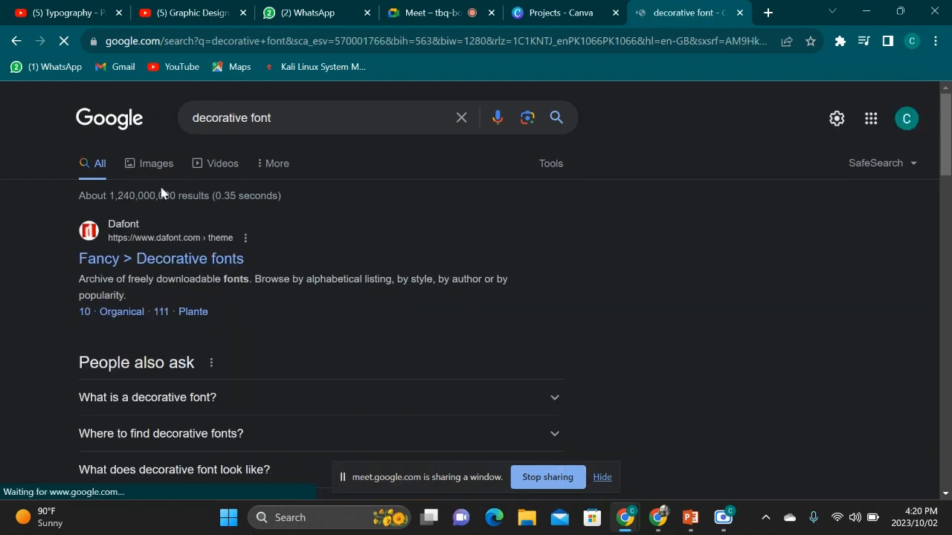
- Expand the related question "What is a decorative font?" and read its answer
scroll(134, 192, "down", 1)
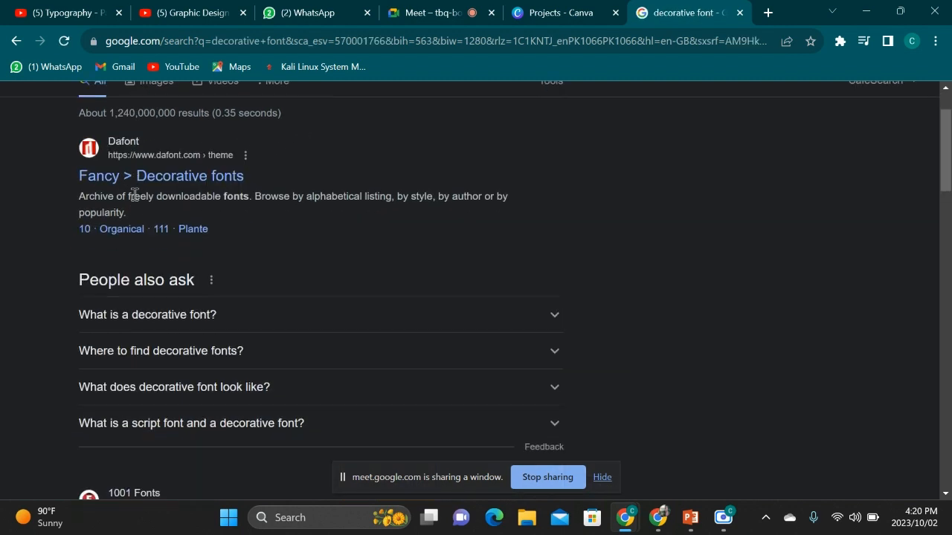
left_click(262, 317)
scroll(305, 386, "down", 1)
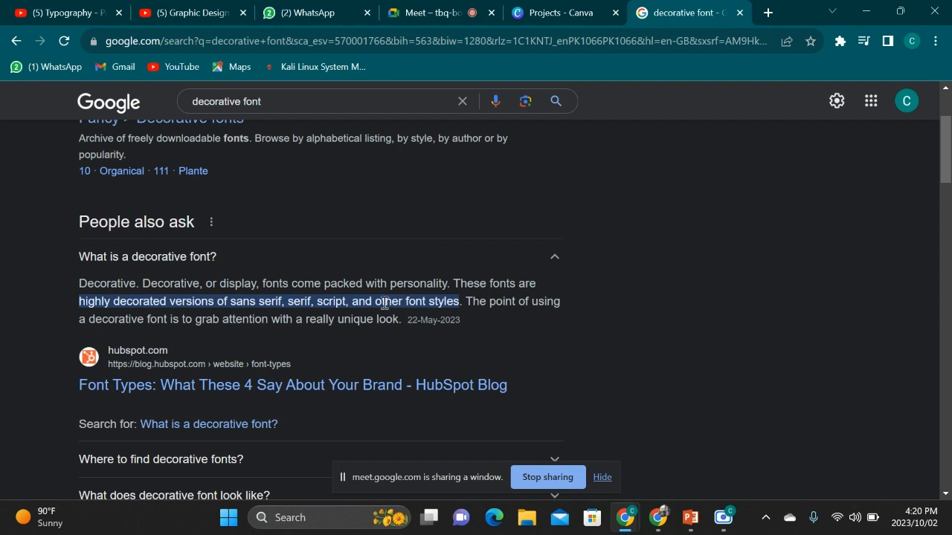
scroll(337, 313, "up", 2)
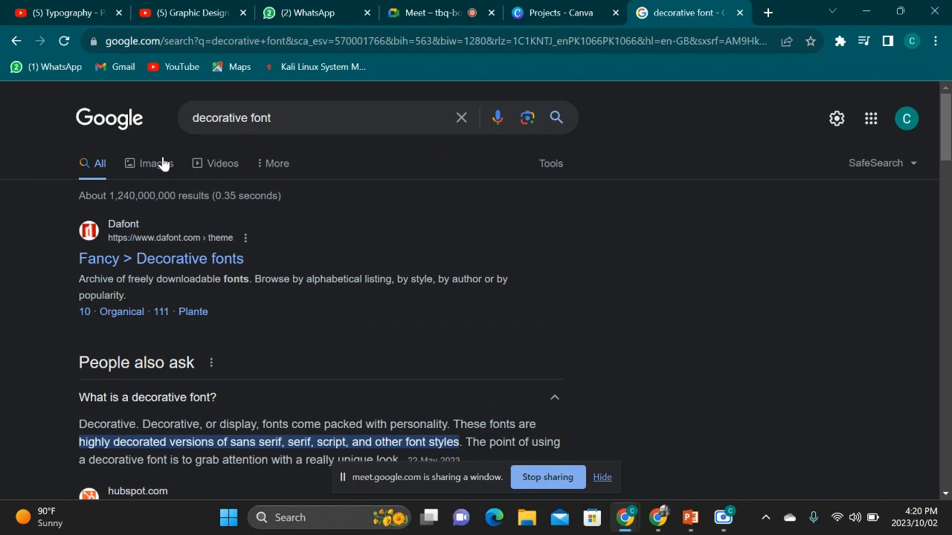
- Show the image results for decorative font and enlarge the Envato Elements Morning Glory lettering for inspection
left_click(162, 163)
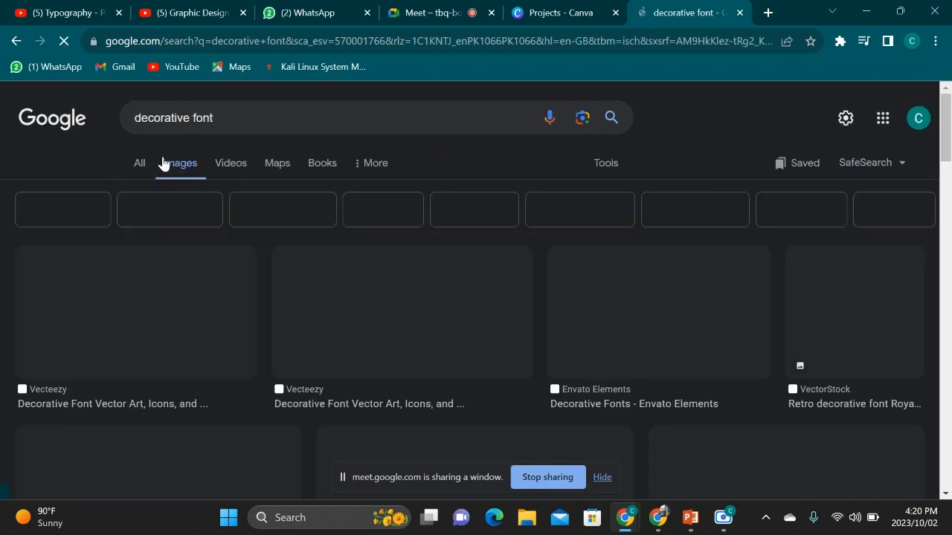
scroll(323, 256, "down", 2)
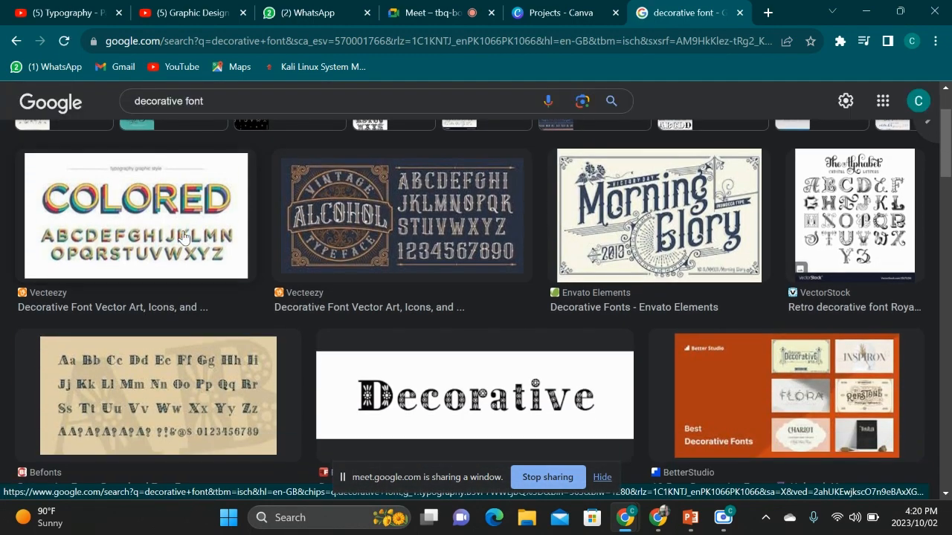
left_click(601, 247)
scroll(751, 279, "up", 5)
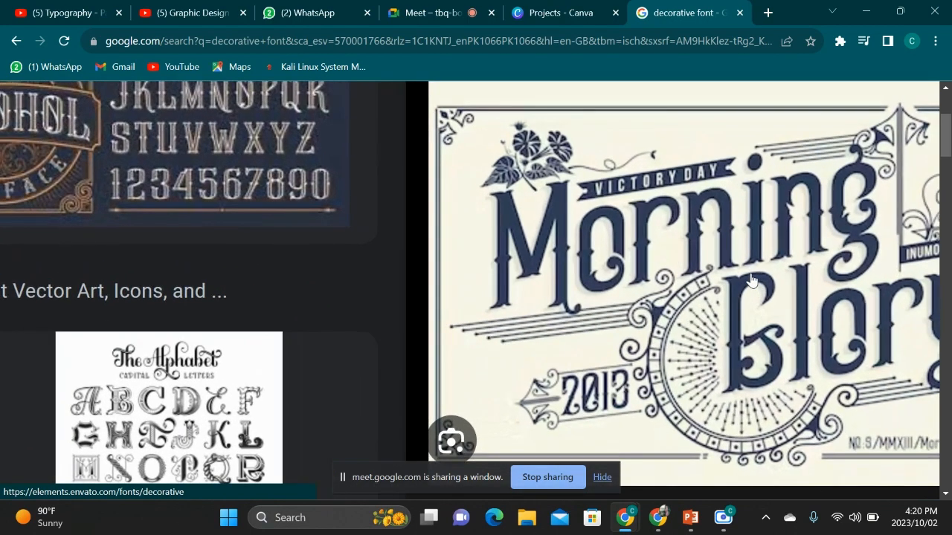
scroll(745, 298, "down", 1)
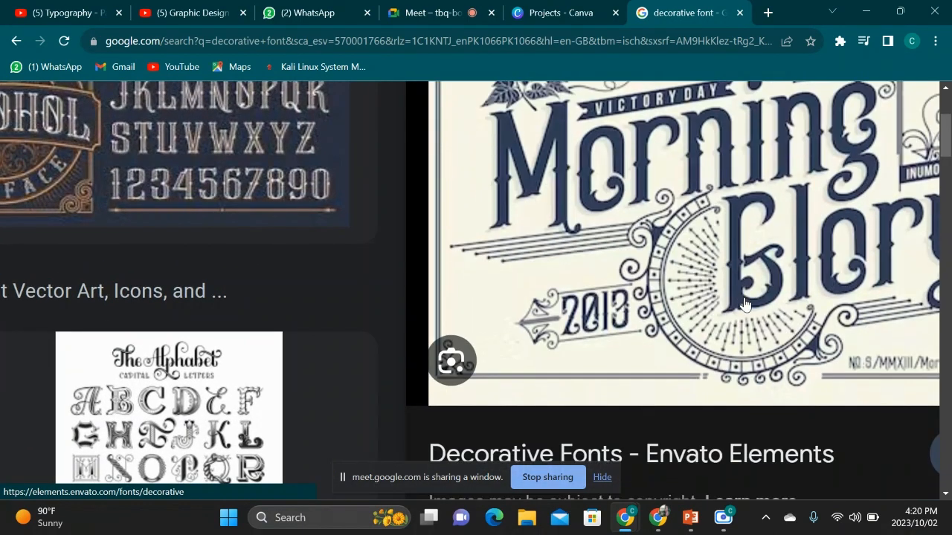
scroll(745, 305, "down", 4)
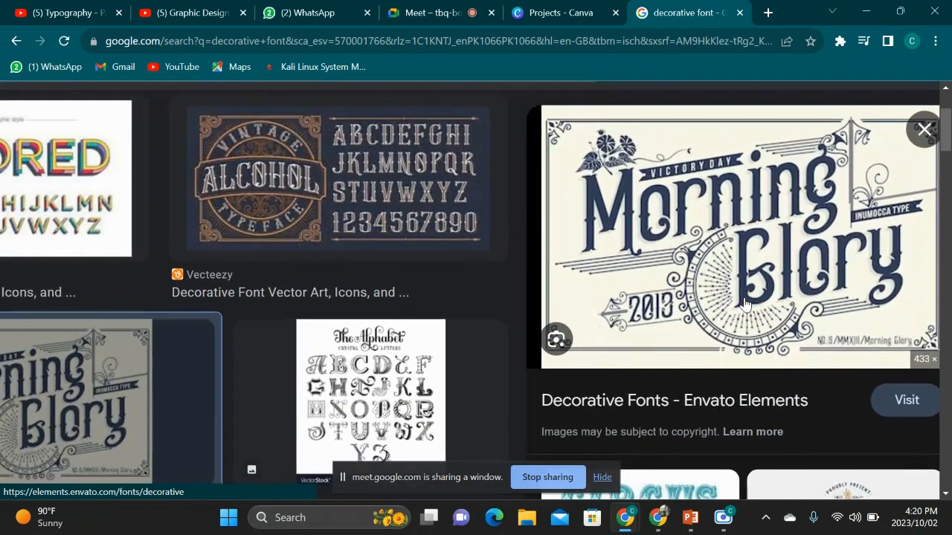
- Preview the related Homemade Ginger image of favorite decorative fonts and examine its lettering up close
scroll(745, 303, "down", 4)
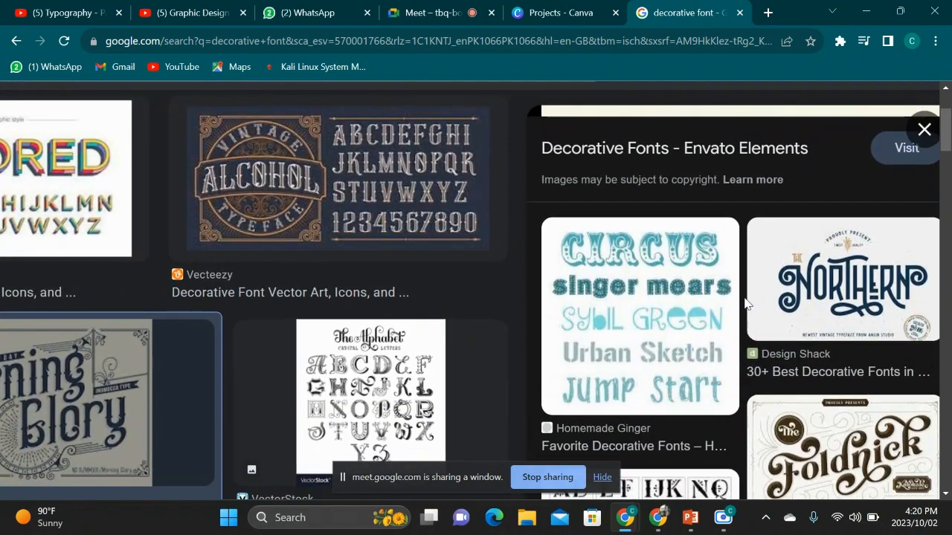
left_click(616, 304)
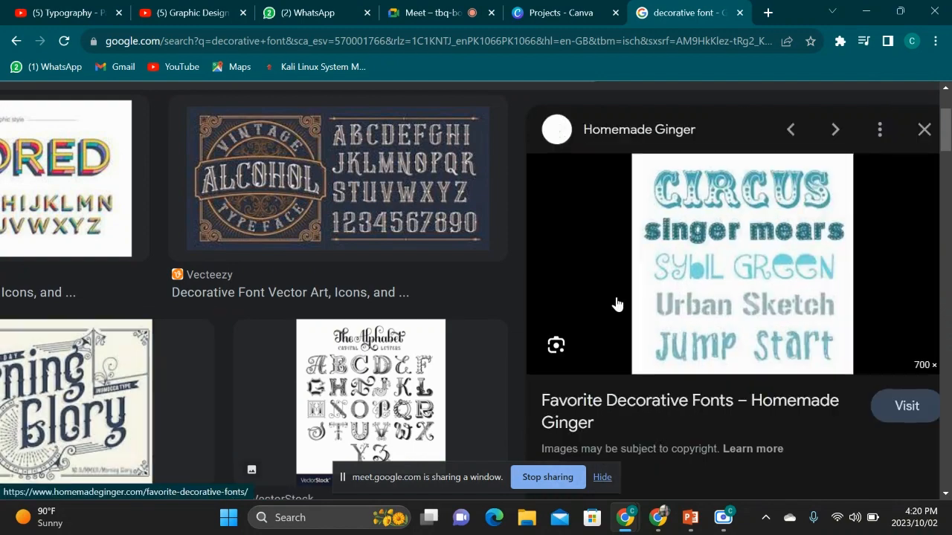
scroll(617, 304, "up", 3)
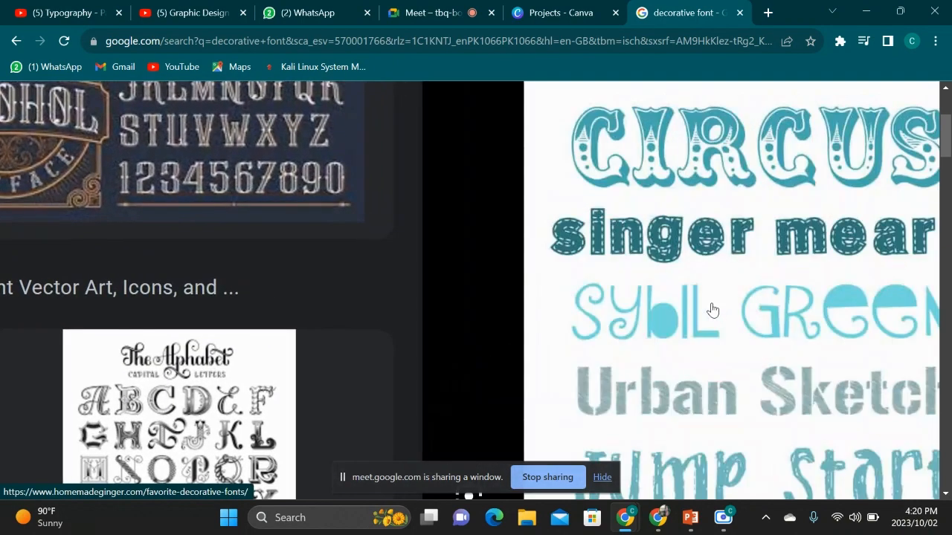
scroll(713, 310, "down", 5)
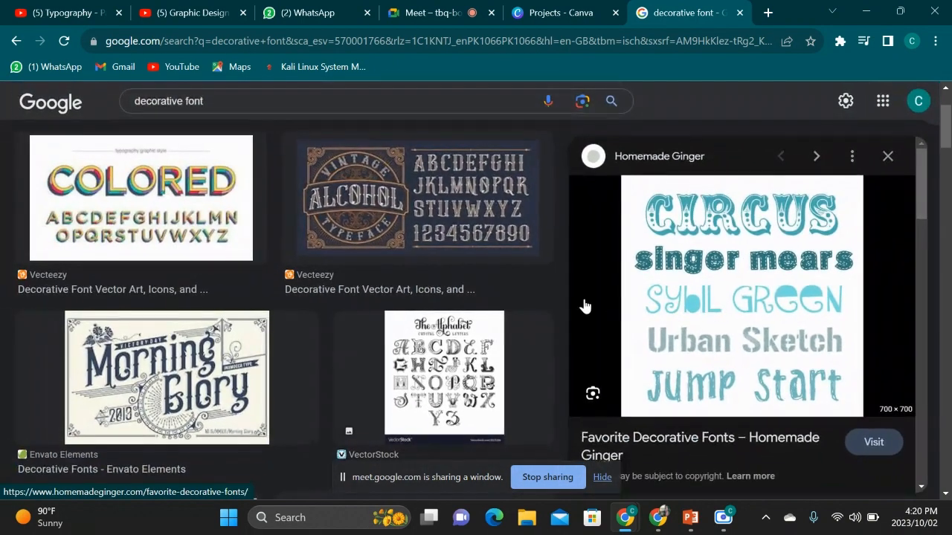
- Preview the VectorStock retro decorative alphabet image and enlarge it to examine the capital letters
left_click(435, 364)
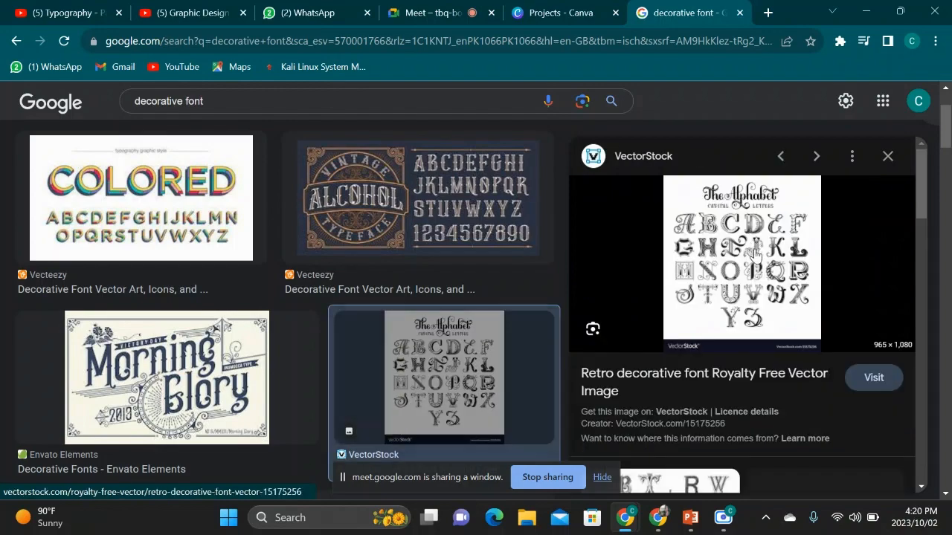
scroll(755, 254, "up", 3)
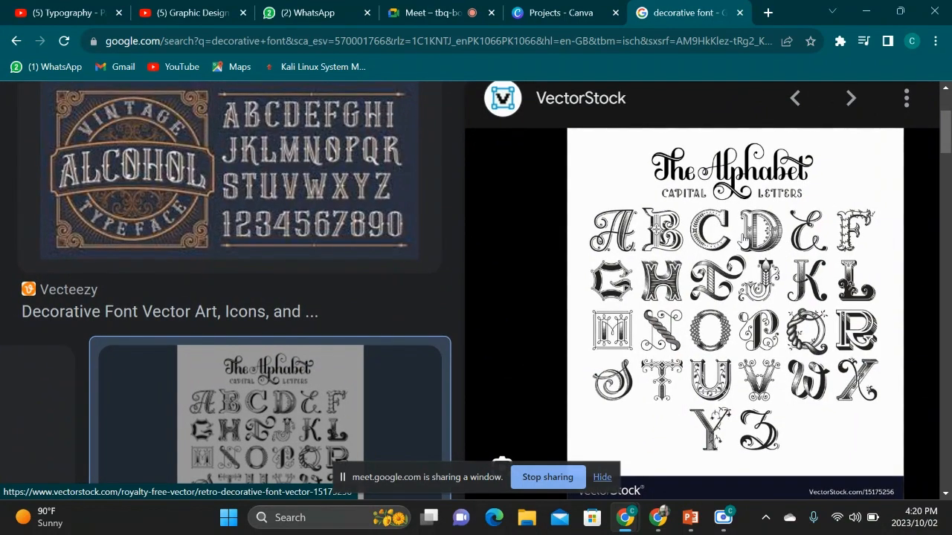
scroll(742, 237, "down", 1)
scroll(742, 236, "down", 1)
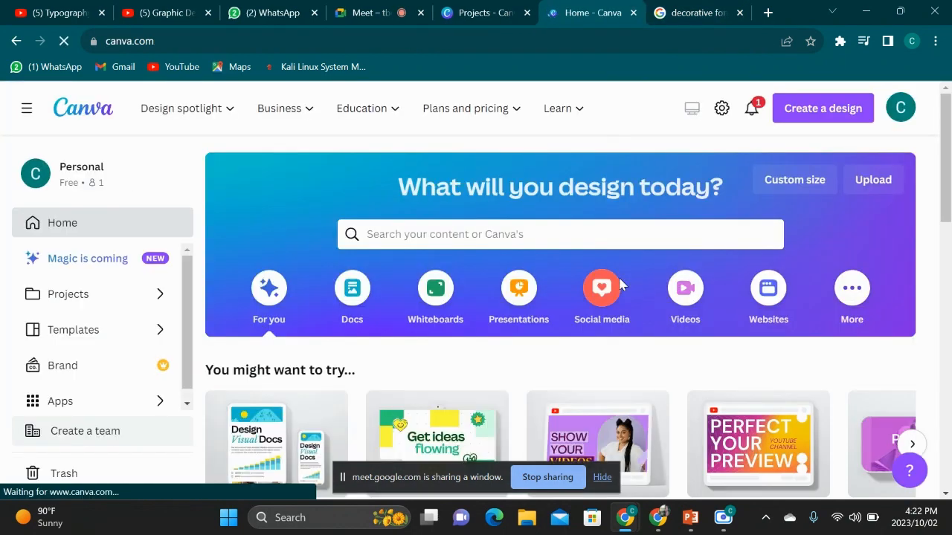
- Create a blank square Instagram post from the suggested design types on the Canva home page
scroll(476, 364, "down", 3)
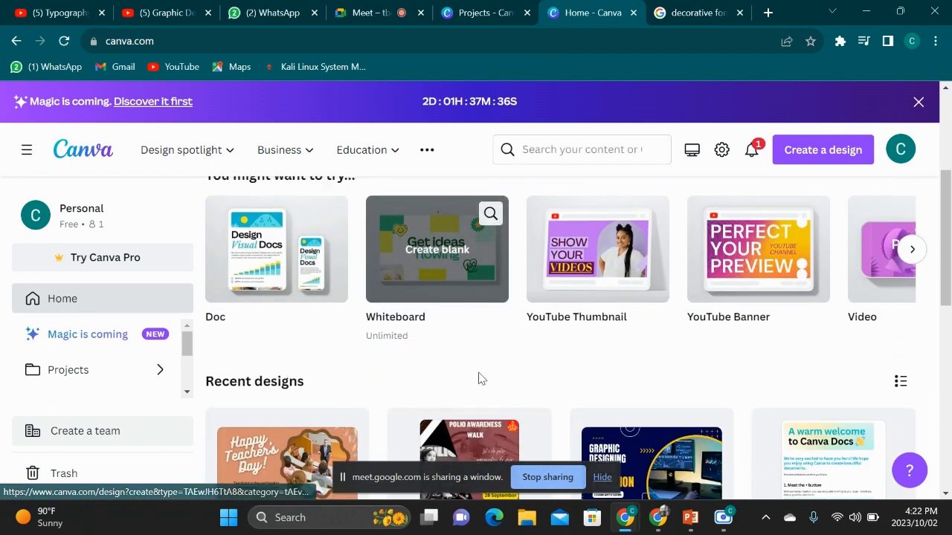
scroll(685, 289, "right", 5)
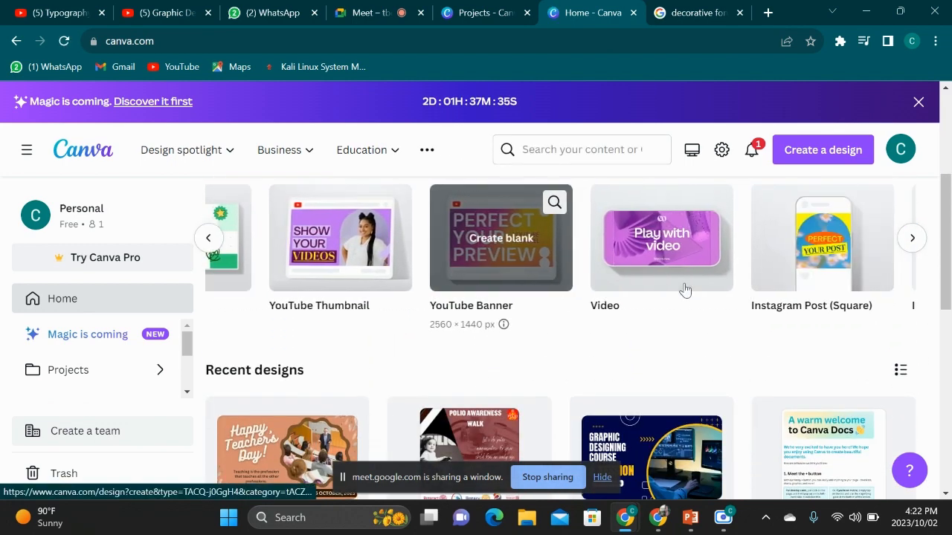
left_click(684, 289)
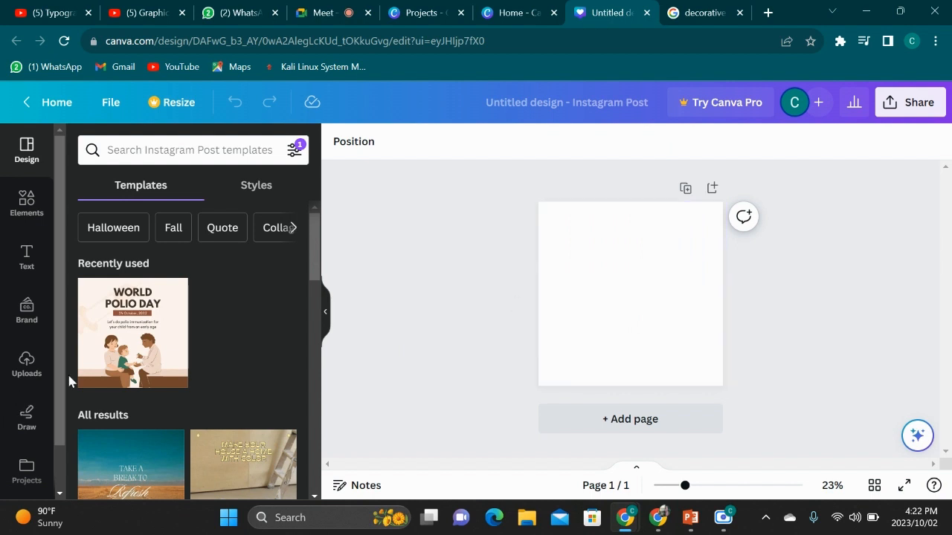
- Look through the Instagram post templates for examples of fonts used in designs
scroll(68, 378, "down", 3)
scroll(192, 377, "down", 5)
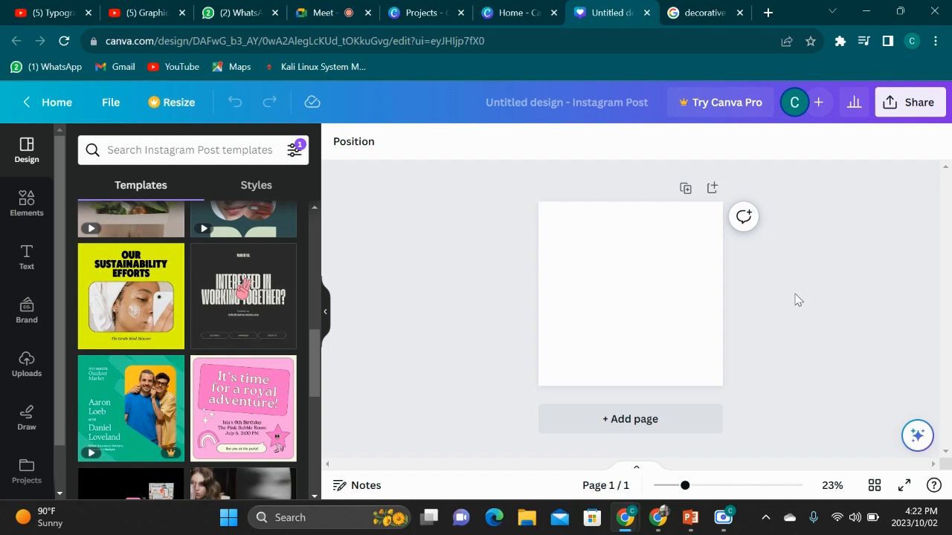
scroll(82, 305, "up", 10)
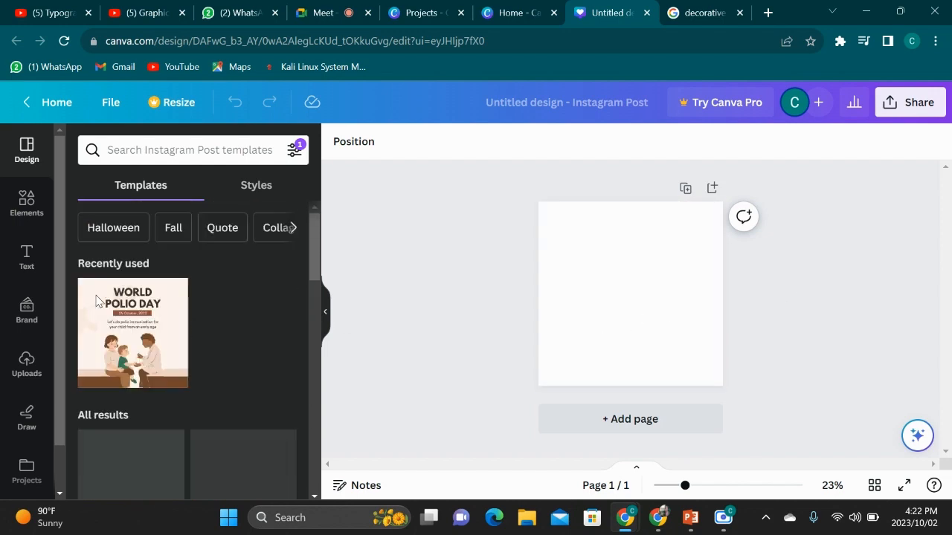
scroll(158, 254, "down", 2)
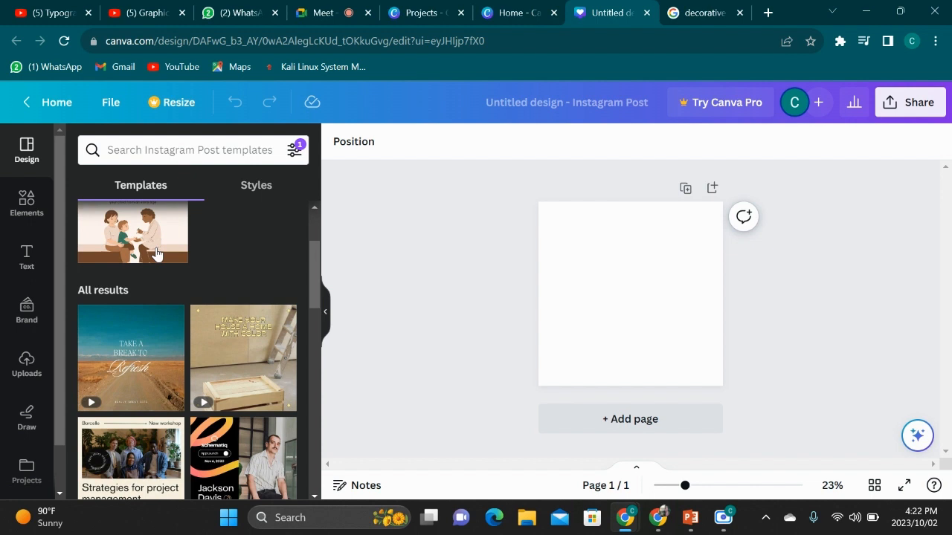
scroll(155, 250, "down", 1)
scroll(155, 250, "up", 1)
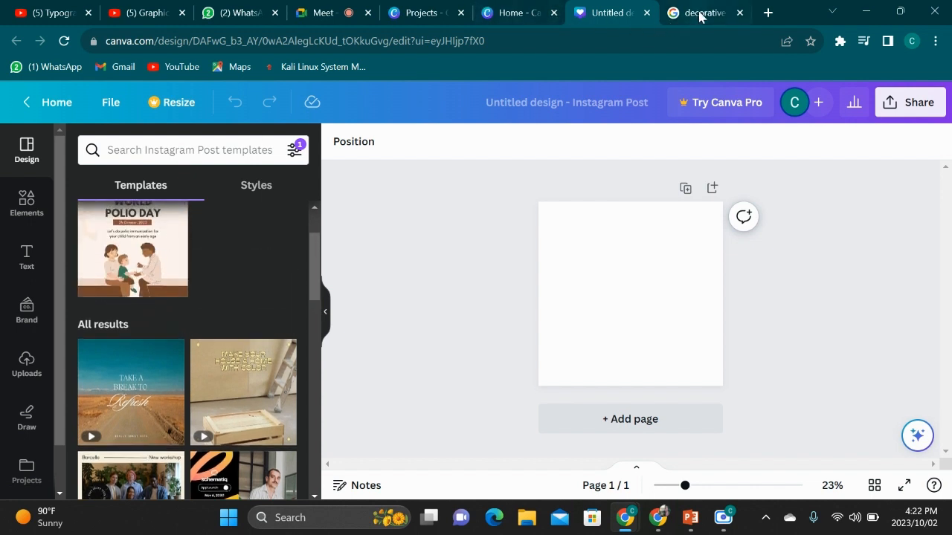
- Search Google Images in a new browser tab for "instagram post for holidays" and preview the Venngage Happy Holidays template
left_click(768, 12)
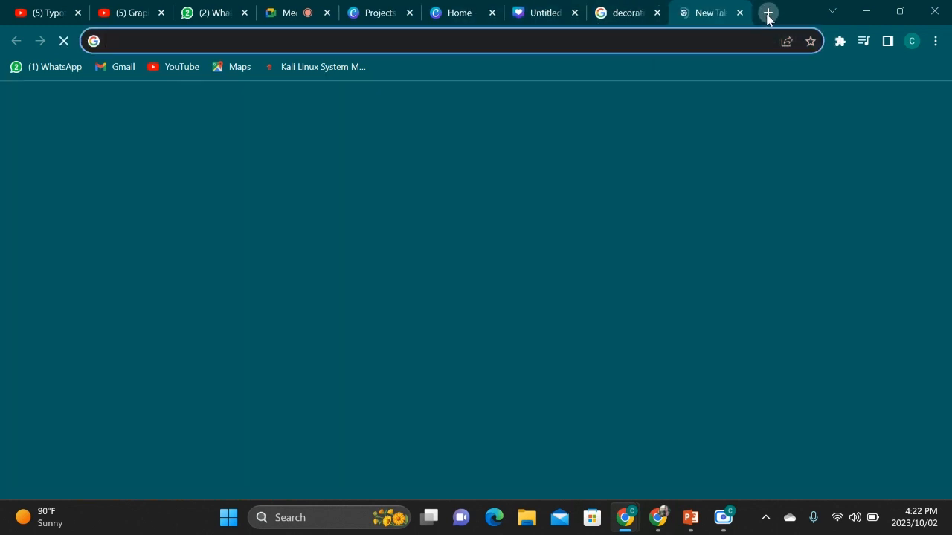
type("insta ")
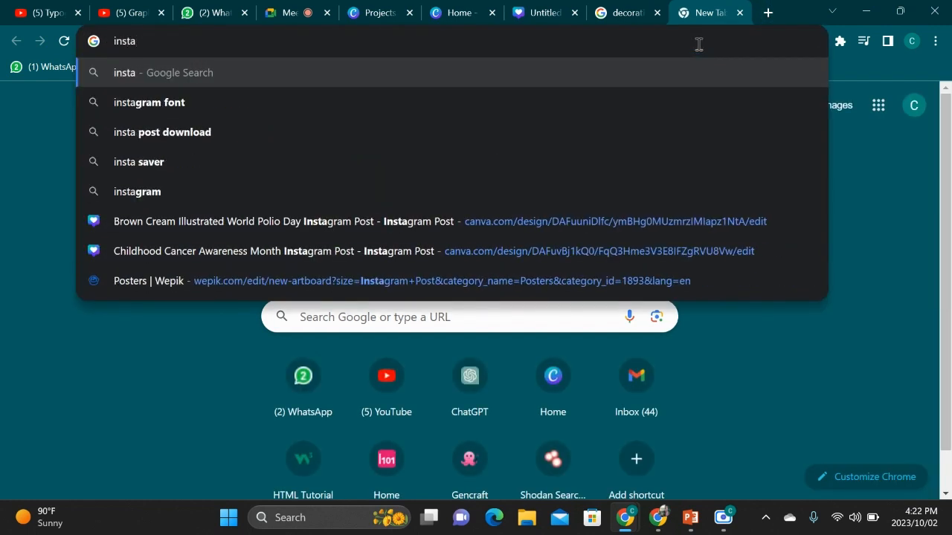
type("post")
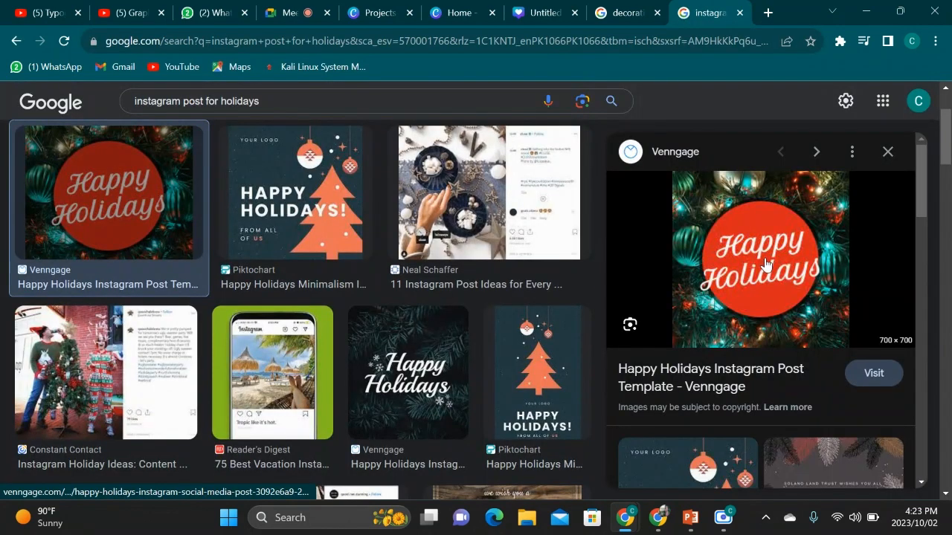
- Enlarge the Venngage Happy Holidays preview and examine the lettering on its red circle
scroll(766, 266, "up", 5)
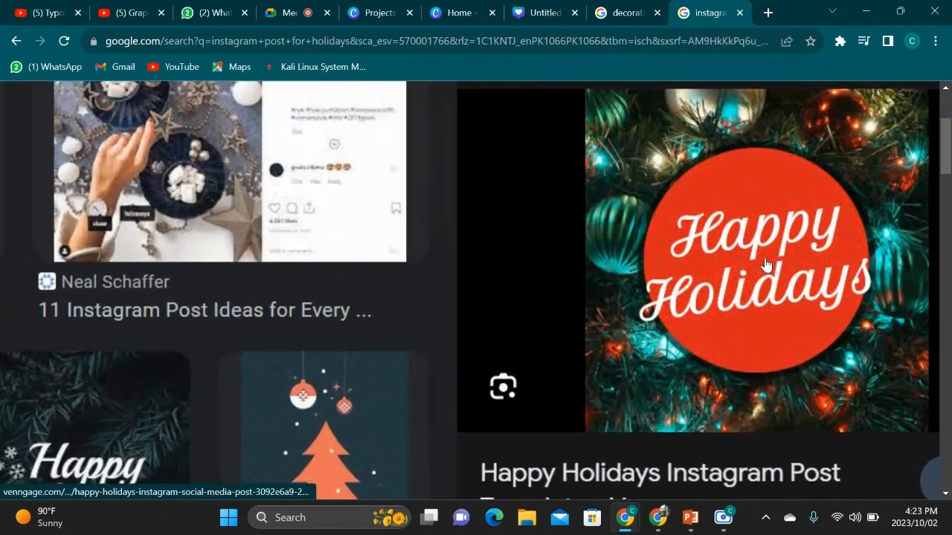
scroll(699, 287, "down", 4)
scroll(701, 285, "up", 3)
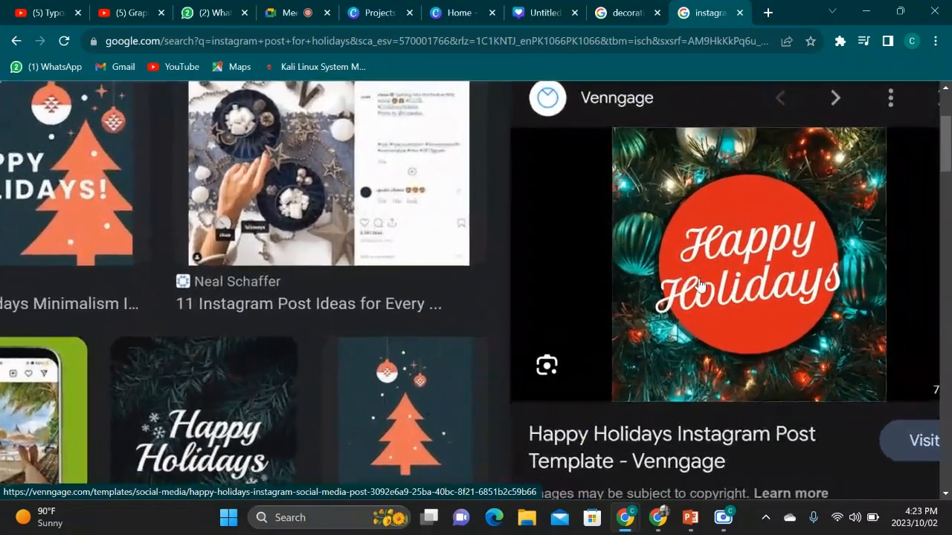
scroll(699, 283, "down", 2)
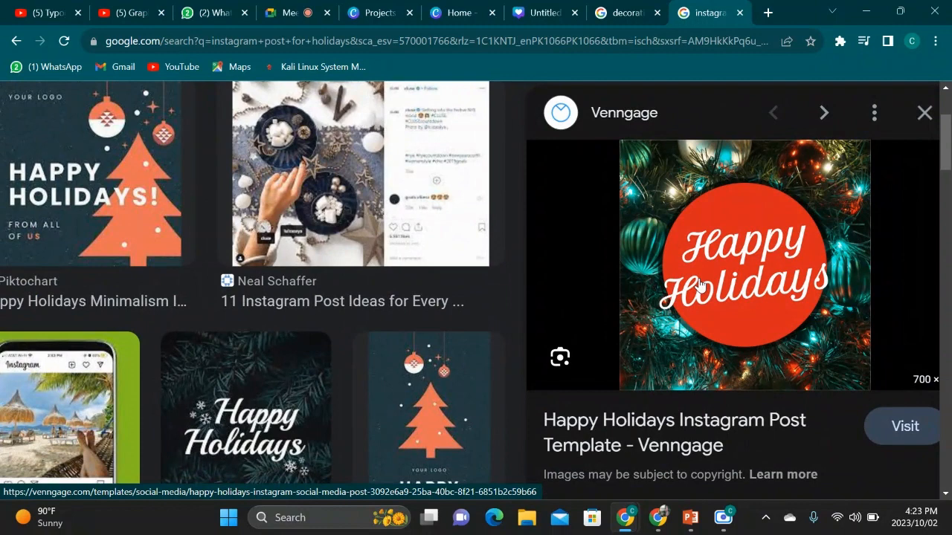
- Browse the holiday post image results beside the preview and compare the fonts in the Christmas, summer and travel designs
scroll(297, 272, "down", 4)
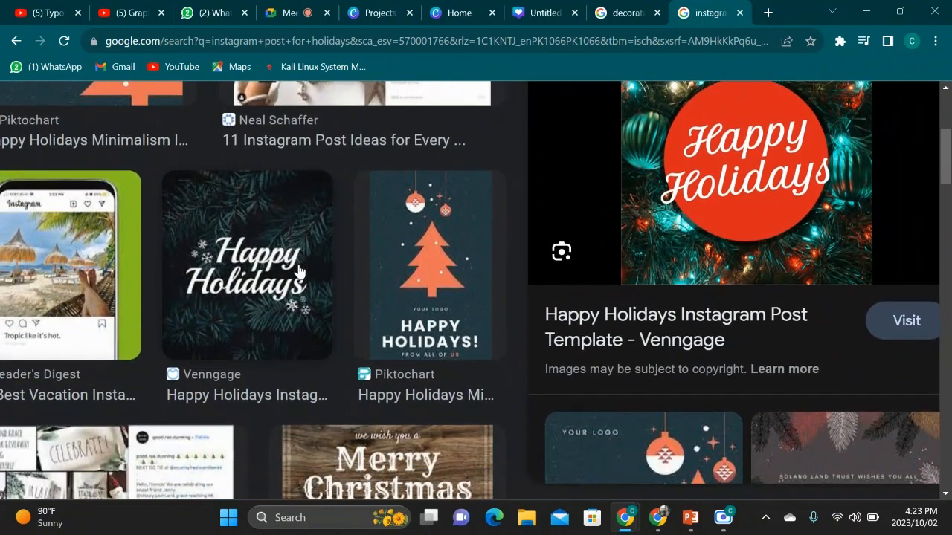
scroll(298, 271, "down", 3)
scroll(372, 269, "down", 3)
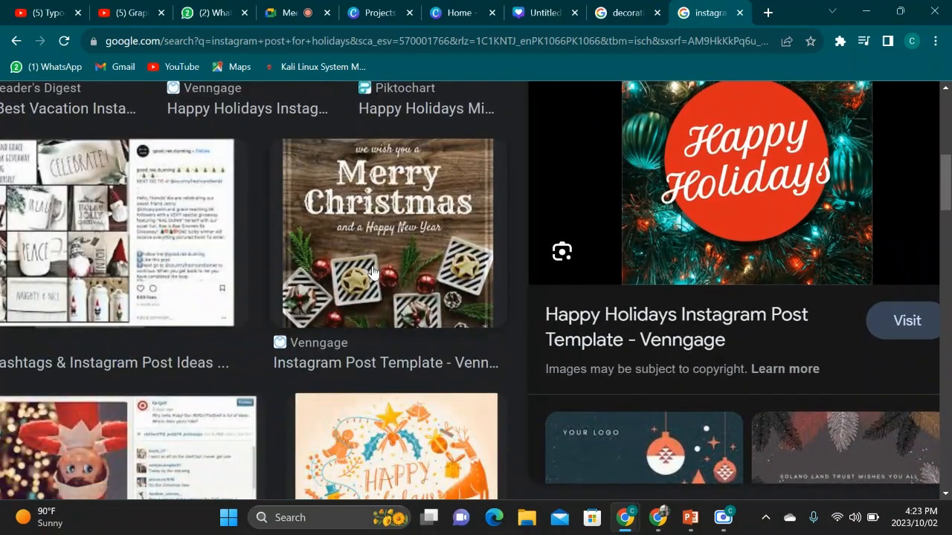
scroll(372, 272, "up", 2)
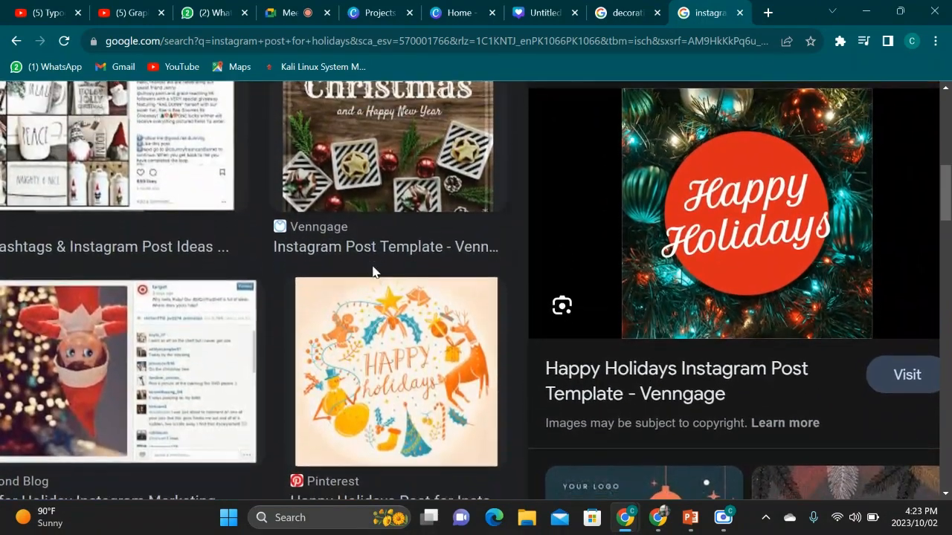
scroll(370, 400, "down", 5)
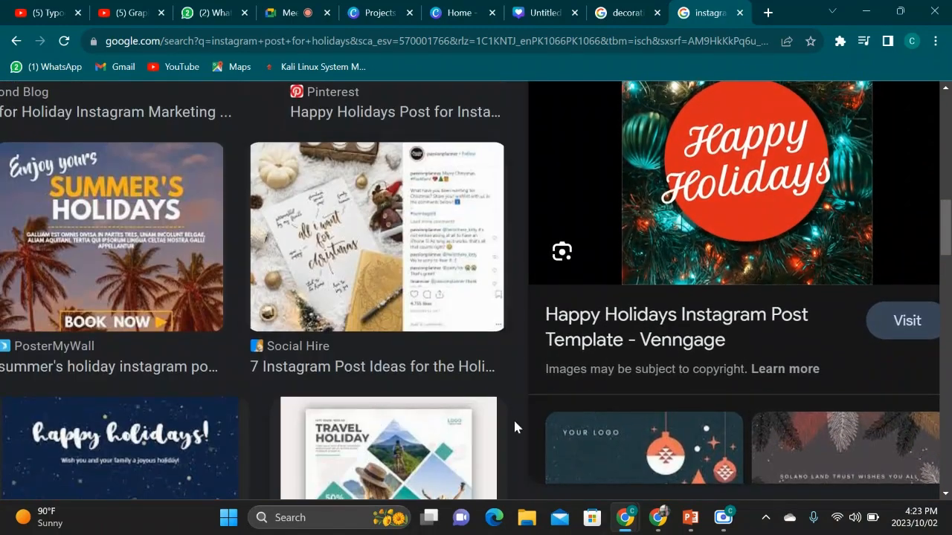
scroll(384, 342, "down", 2)
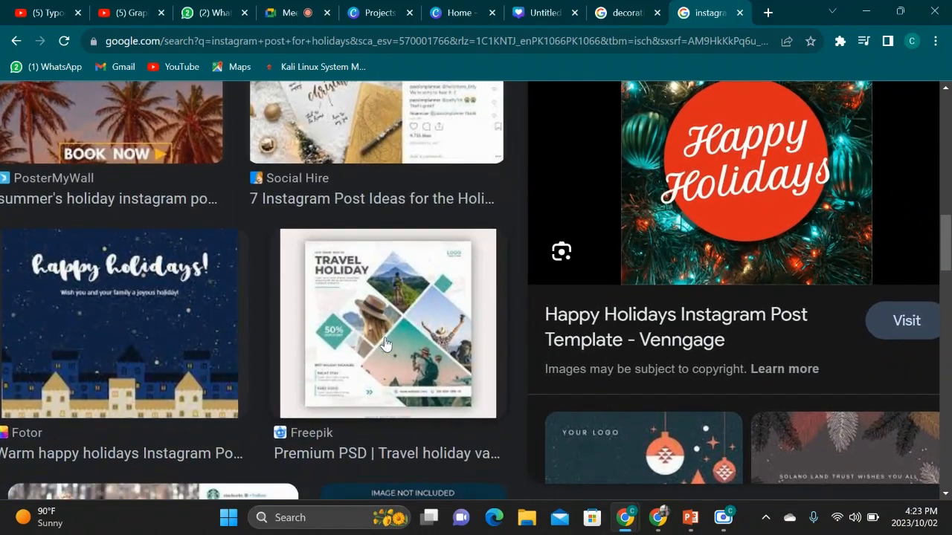
- Preview the Freepik Travel Holiday post and examine its heading, discount badge and package text up close
left_click(385, 342)
scroll(406, 237, "up", 2)
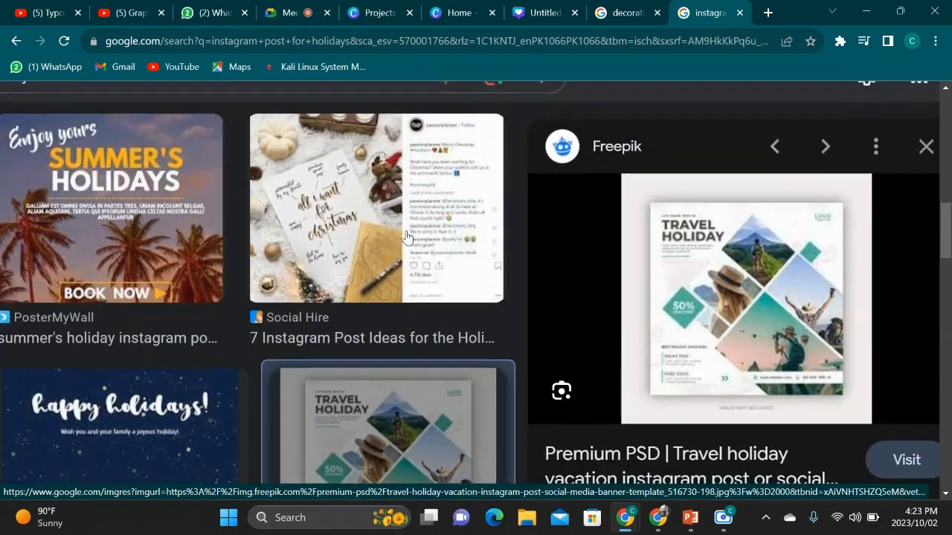
scroll(693, 245, "up", 2)
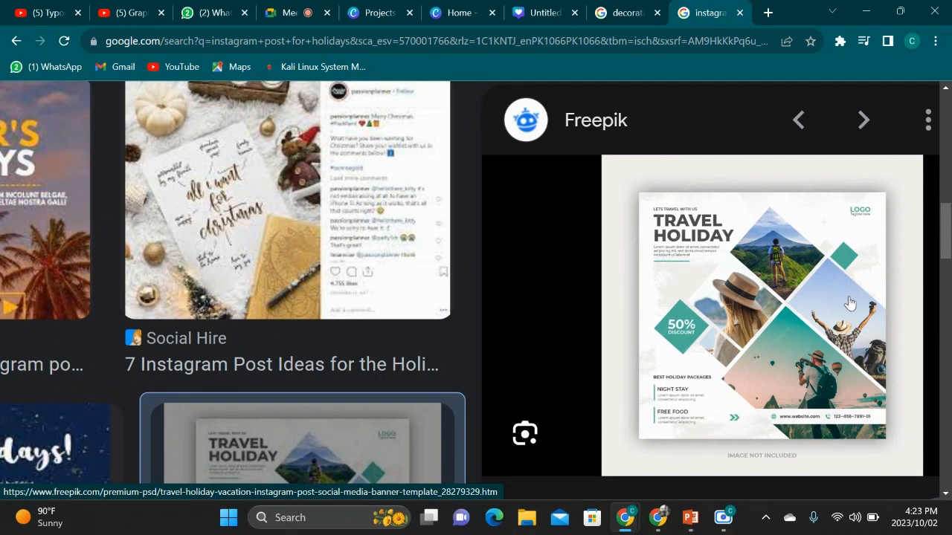
scroll(853, 264, "up", 5)
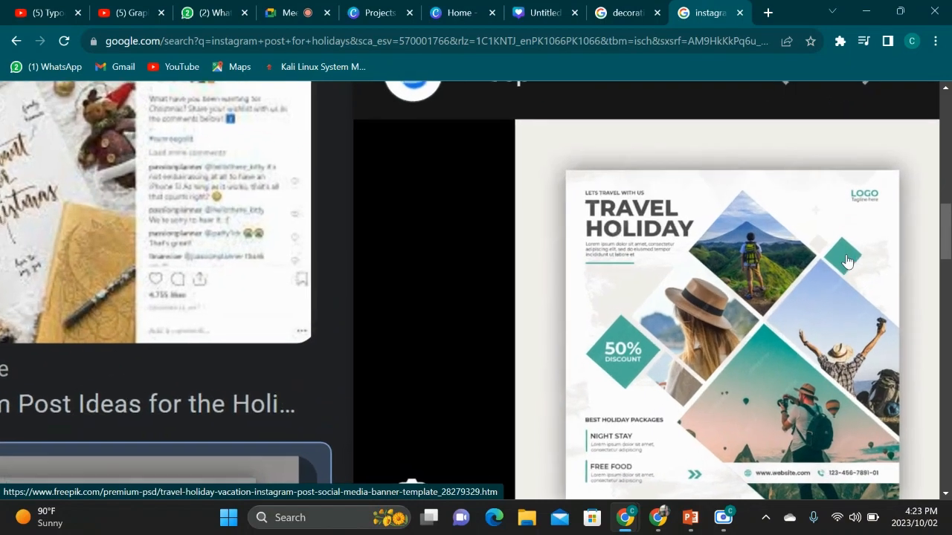
scroll(848, 261, "down", 1)
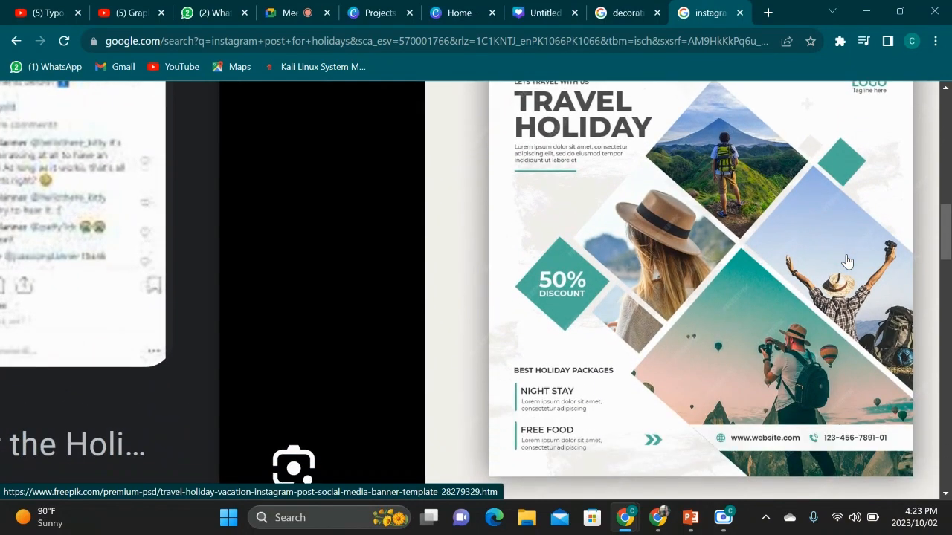
scroll(848, 261, "up", 1)
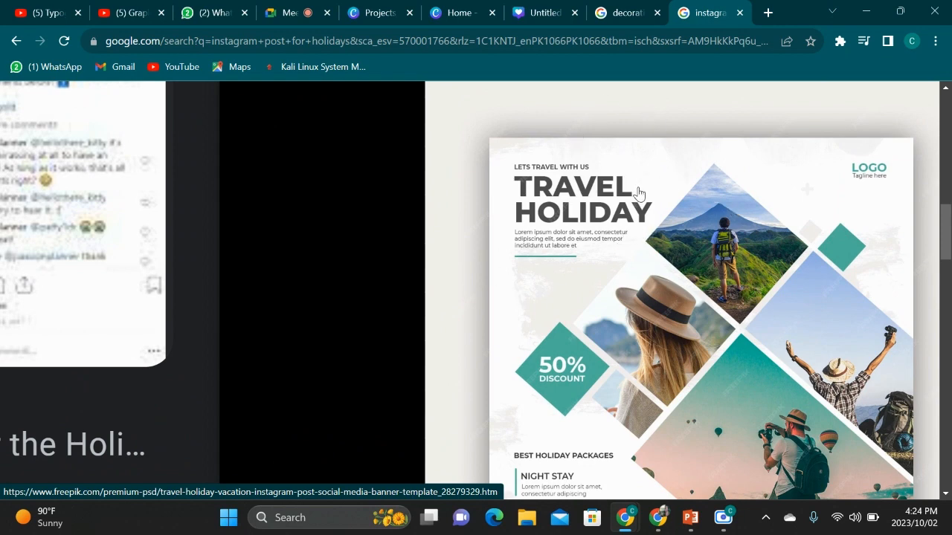
scroll(640, 194, "down", 5)
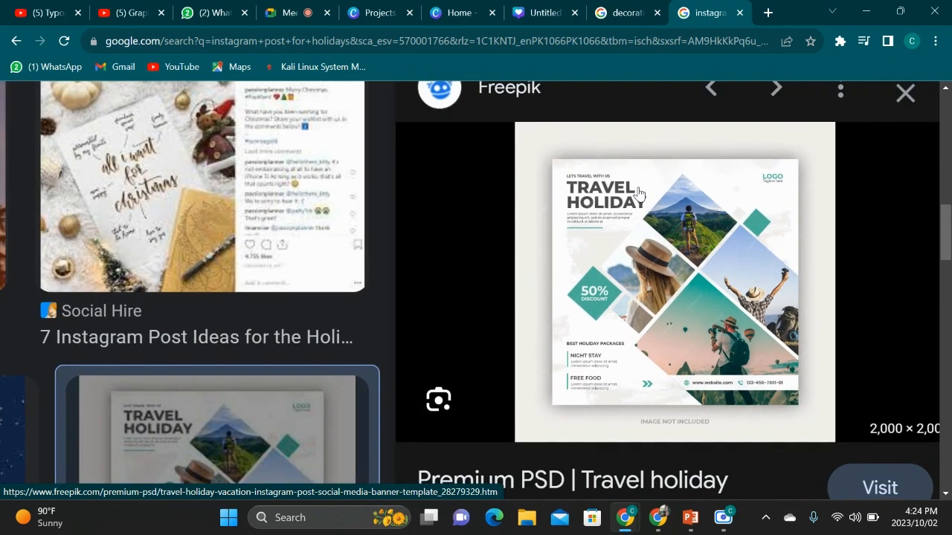
scroll(640, 195, "down", 3)
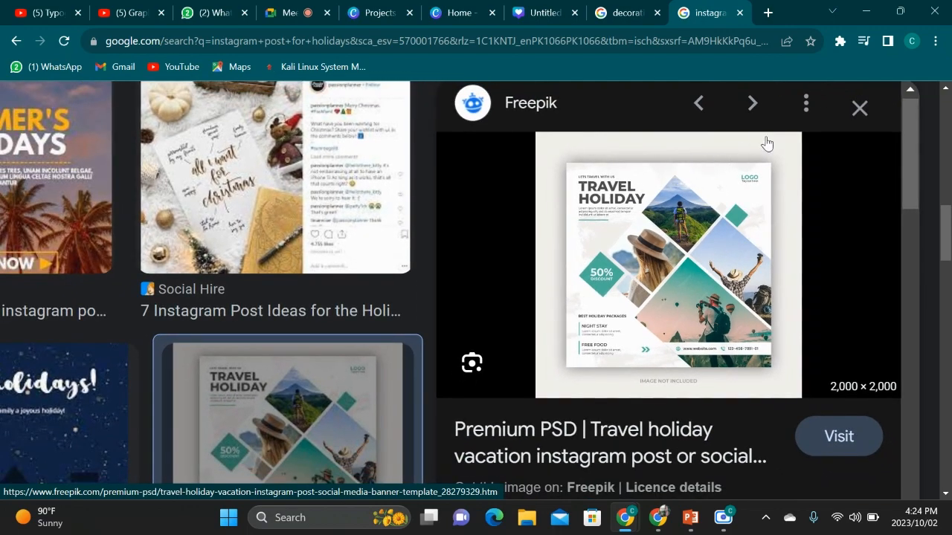
- Open the Travel Holiday template's Freepik page, close it again and dismiss the image preview
left_click(655, 180)
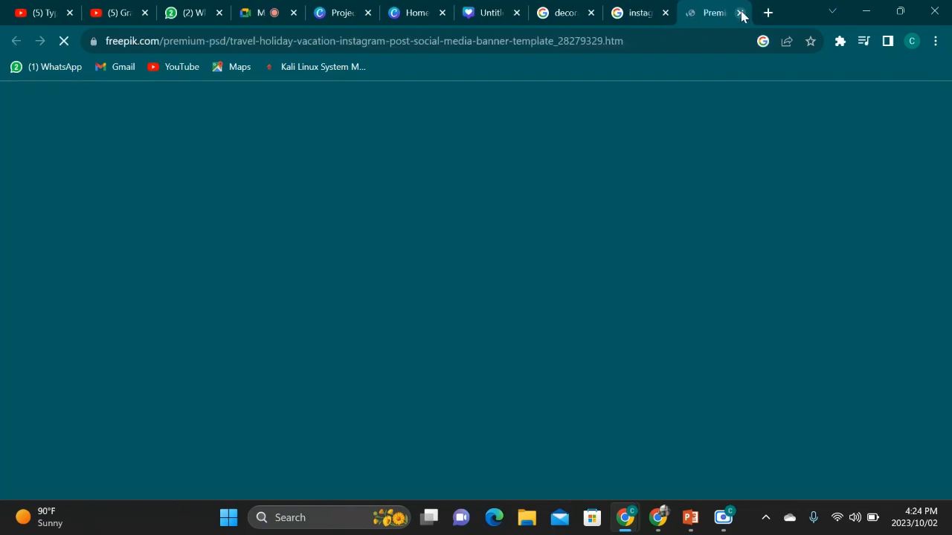
left_click(741, 12)
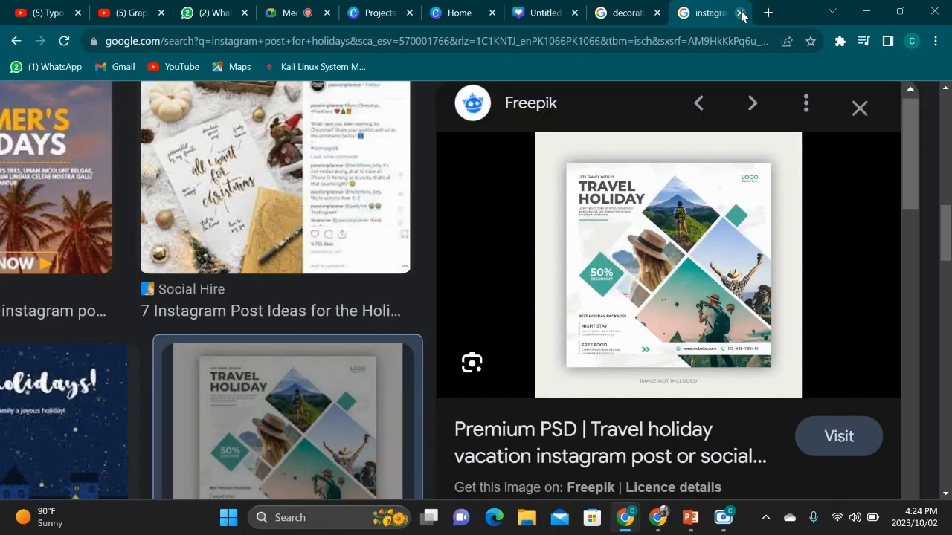
left_click(858, 109)
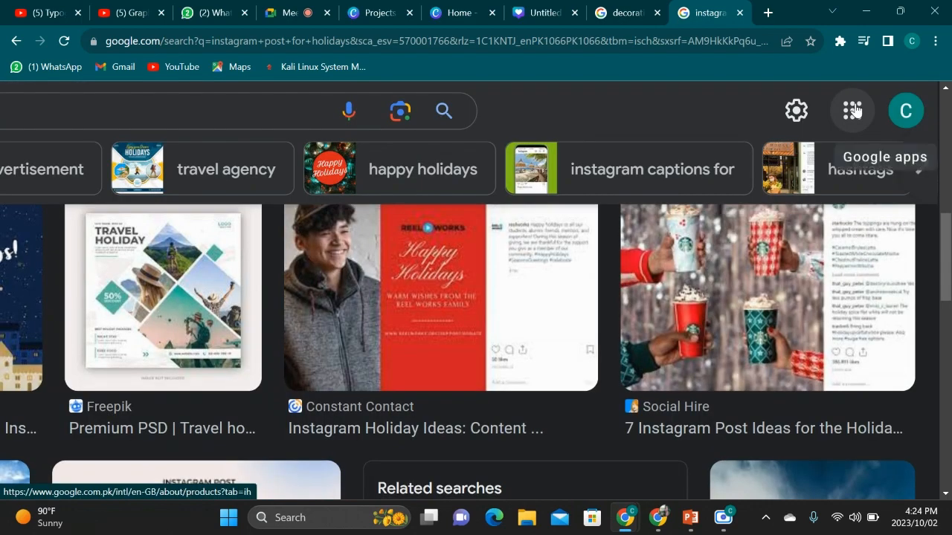
- Examine the full grid of holiday Instagram post images for the font styles used in each design
scroll(668, 275, "up", 1)
scroll(669, 275, "down", 4)
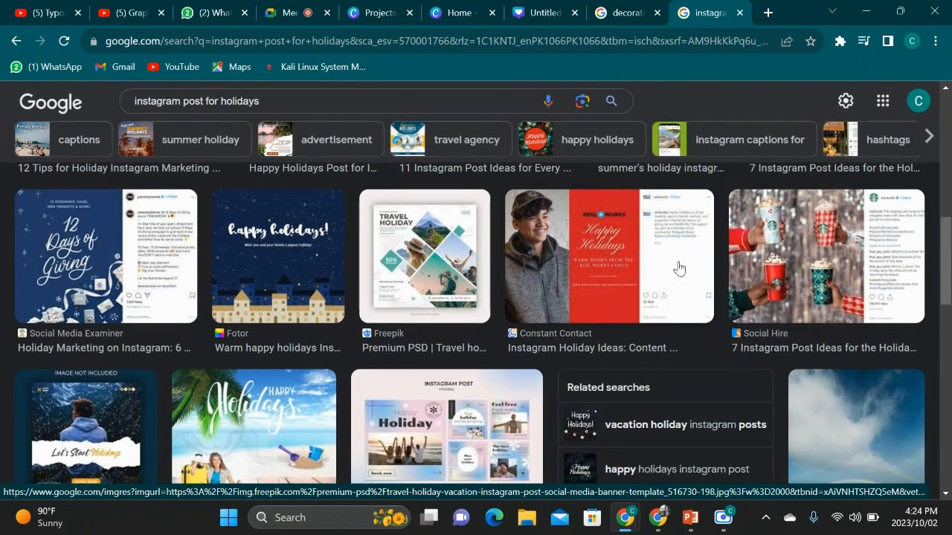
scroll(670, 274, "up", 4)
scroll(678, 268, "up", 2)
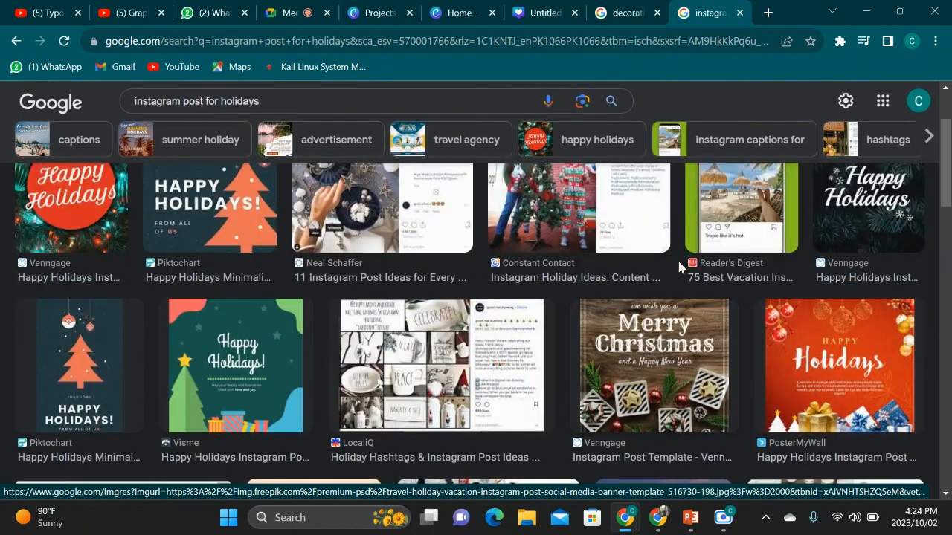
scroll(678, 266, "up", 2)
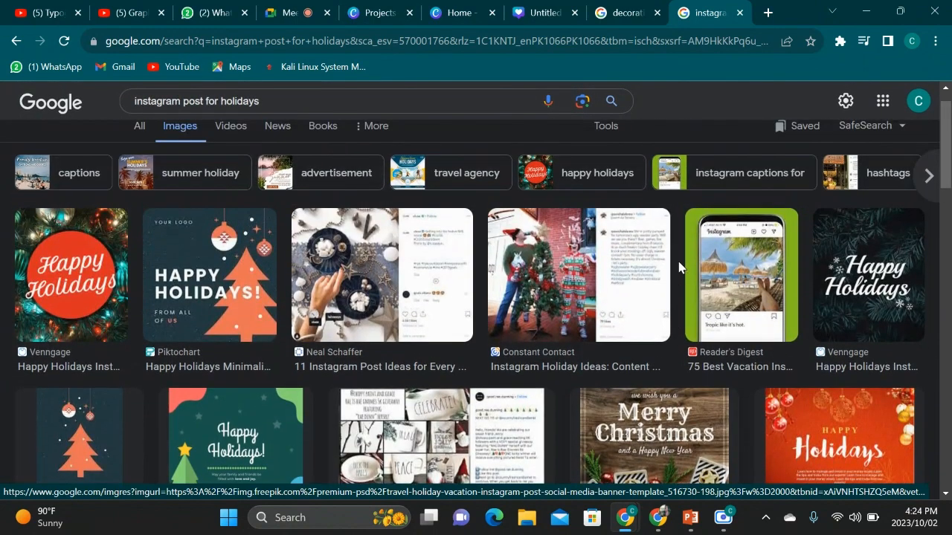
scroll(678, 266, "down", 3)
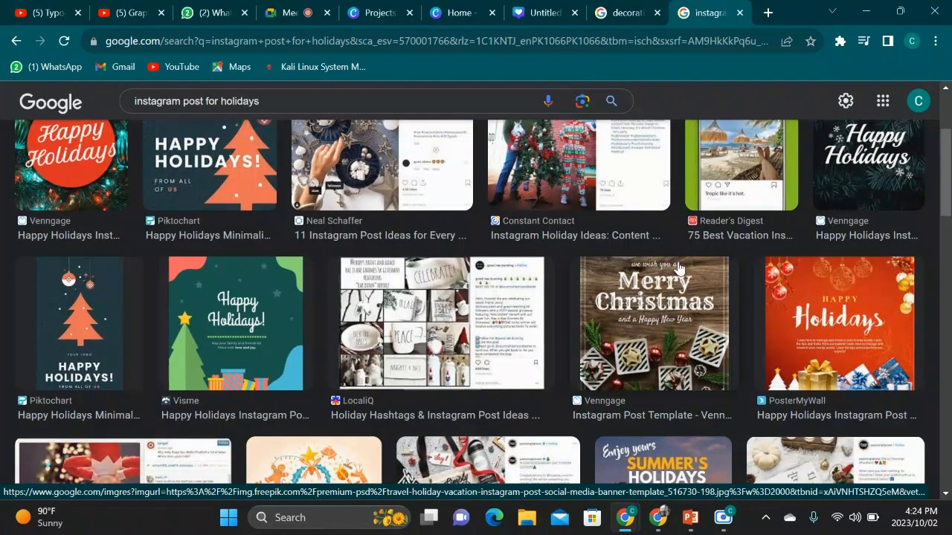
scroll(678, 267, "down", 10)
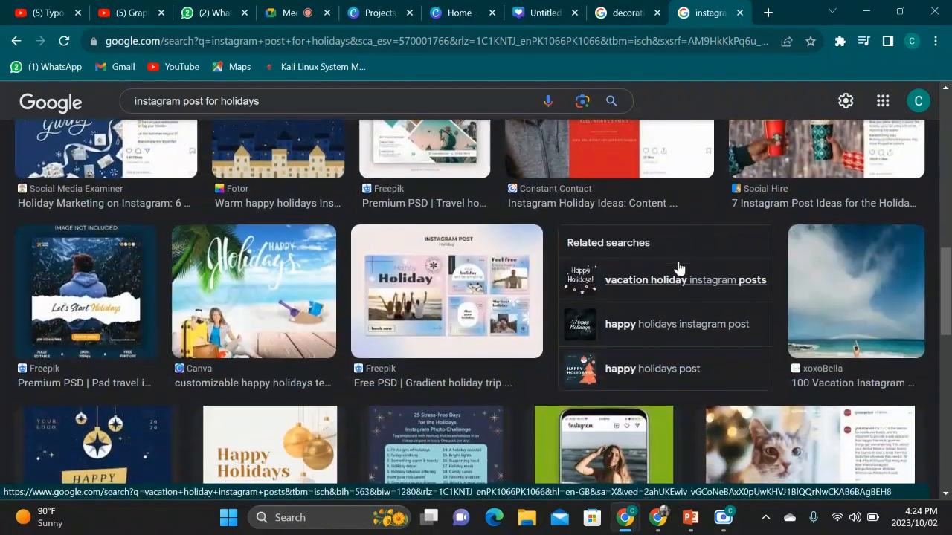
scroll(678, 268, "down", 5)
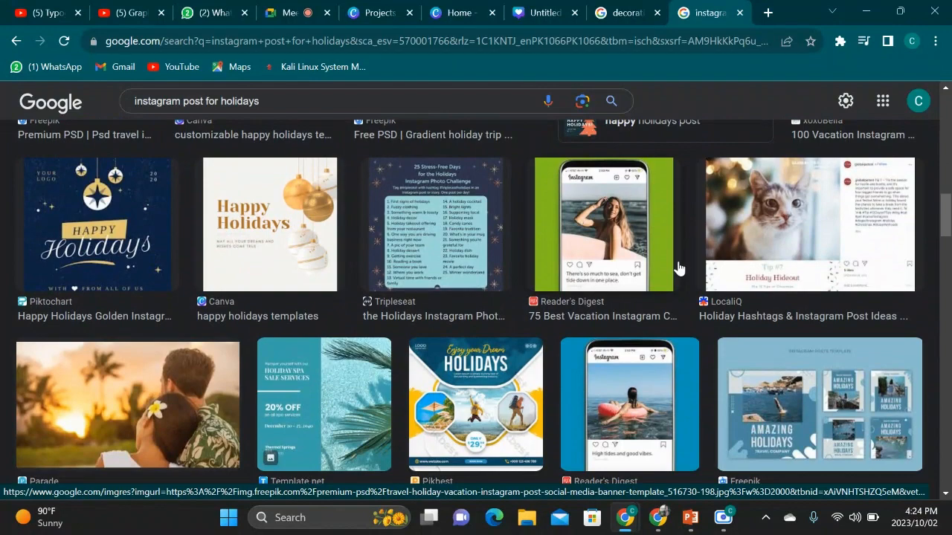
- Return to the blank Instagram post in Canva and enlarge the page view to 33%
left_click(240, 229)
scroll(722, 232, "up", 5)
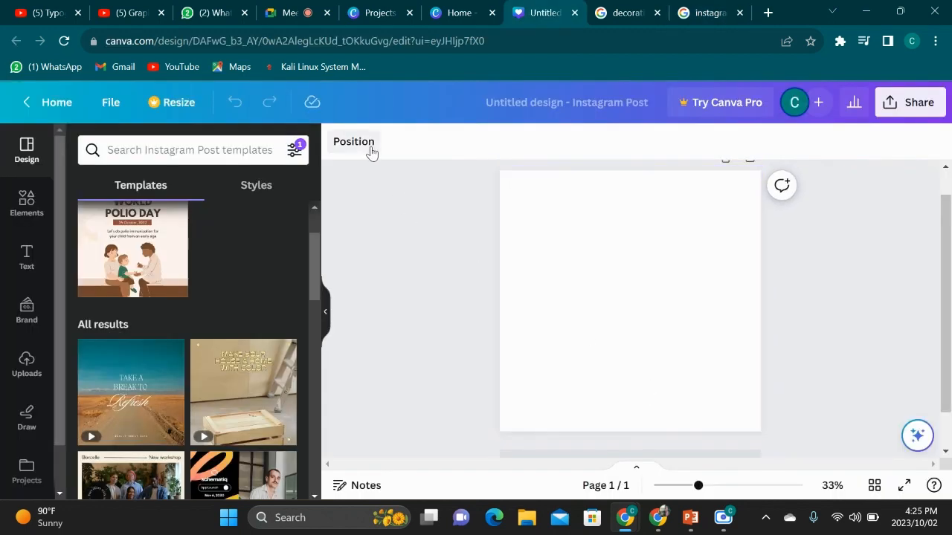
- Set the background of the blank Instagram post to the light grey solid colour
left_click(621, 268)
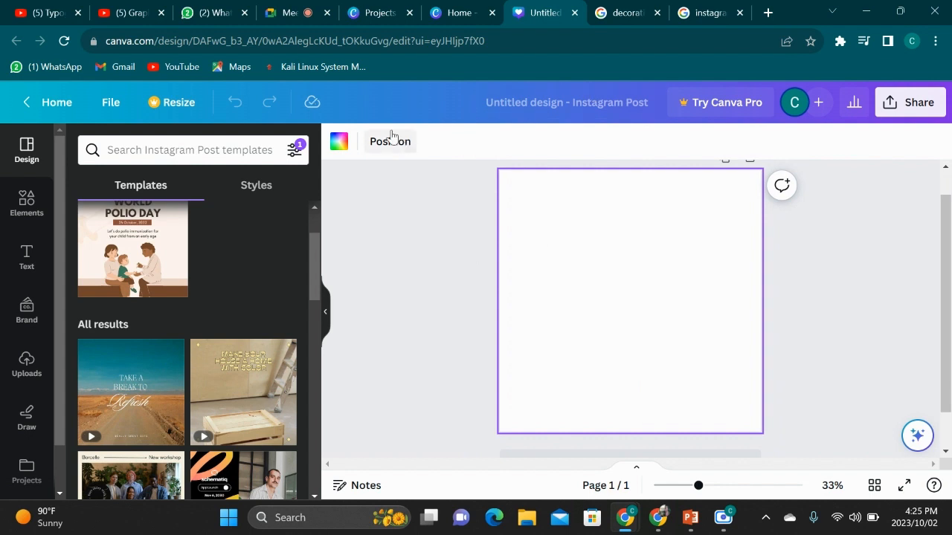
left_click(330, 165)
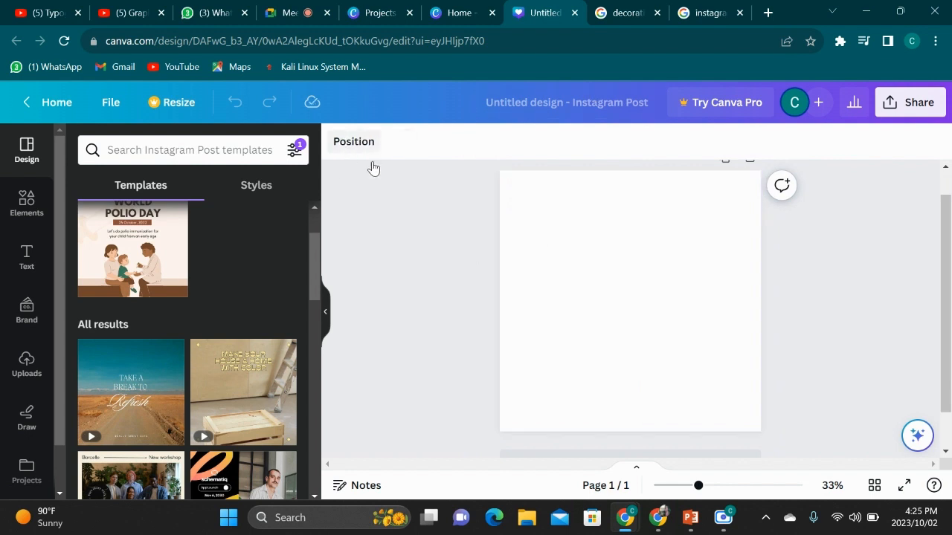
left_click(583, 278)
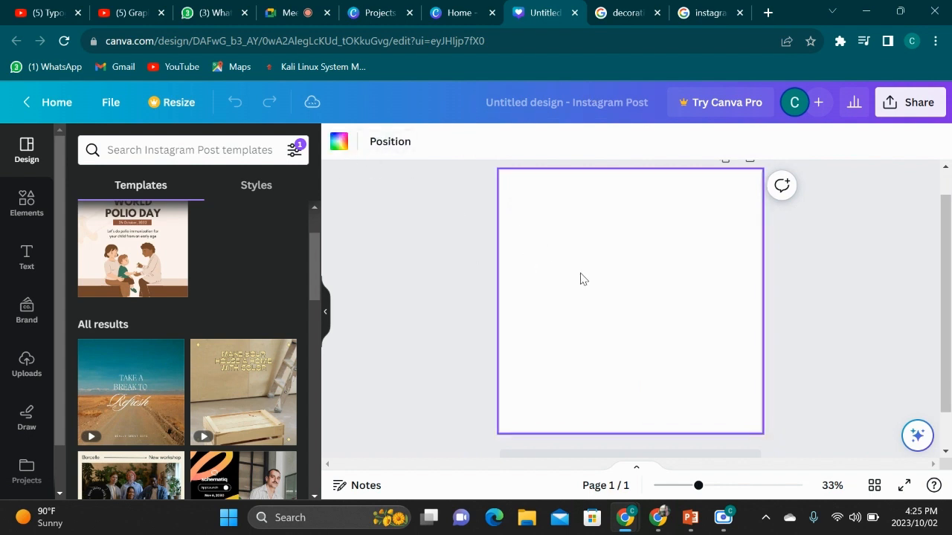
left_click(339, 141)
scroll(196, 329, "down", 3)
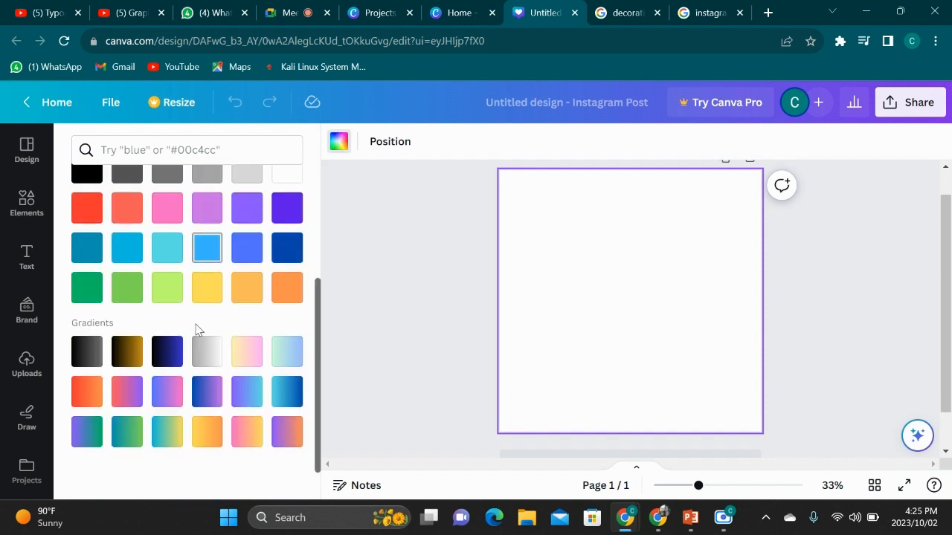
scroll(197, 329, "up", 2)
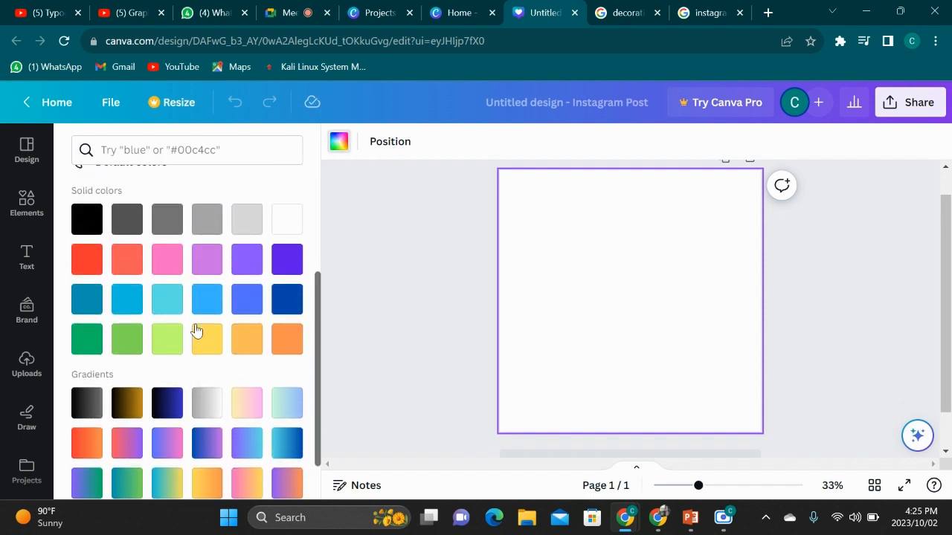
left_click(244, 232)
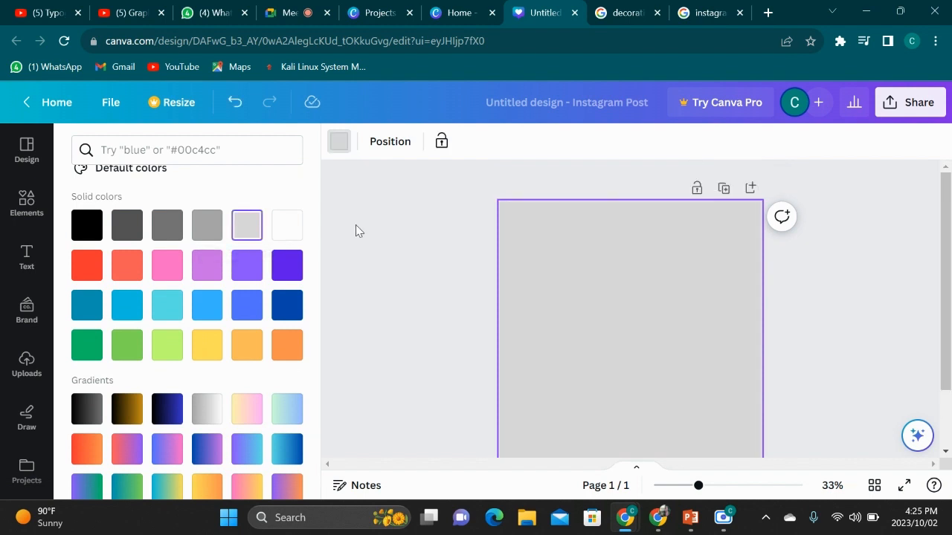
scroll(200, 189, "up", 3)
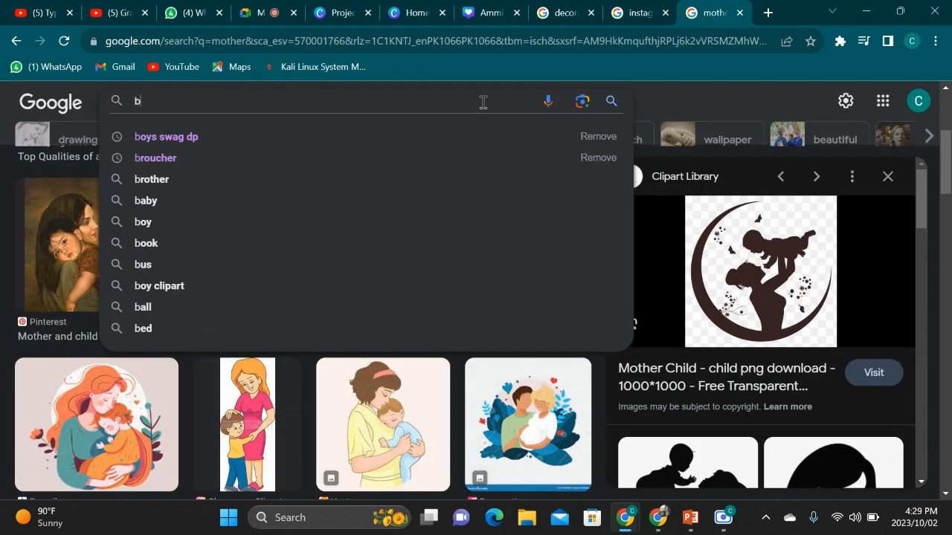
- Search Google Images for "birthday background"
type("i")
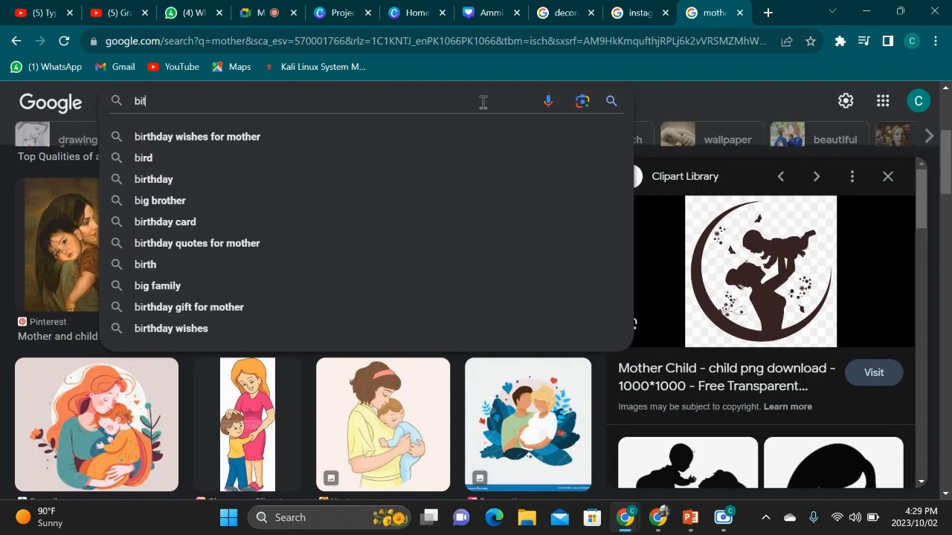
type("rthday background")
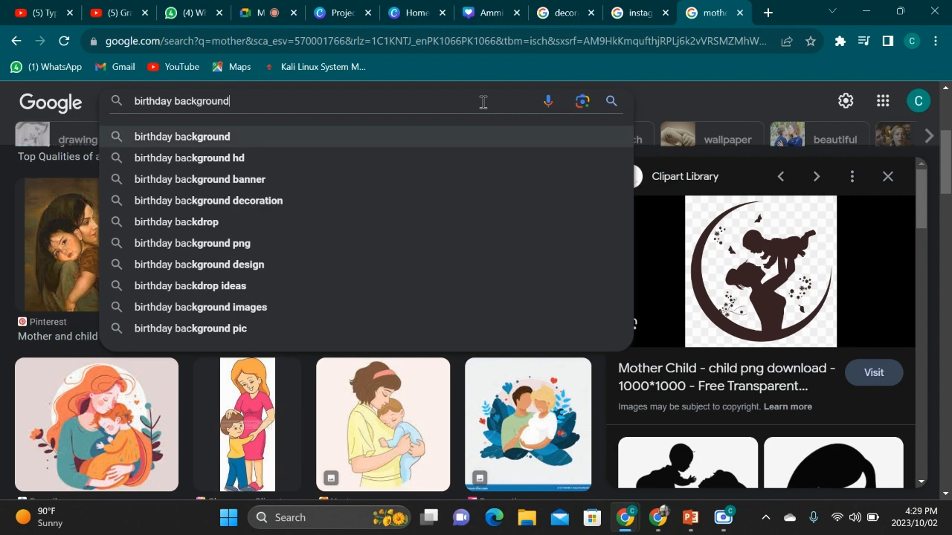
key("Return")
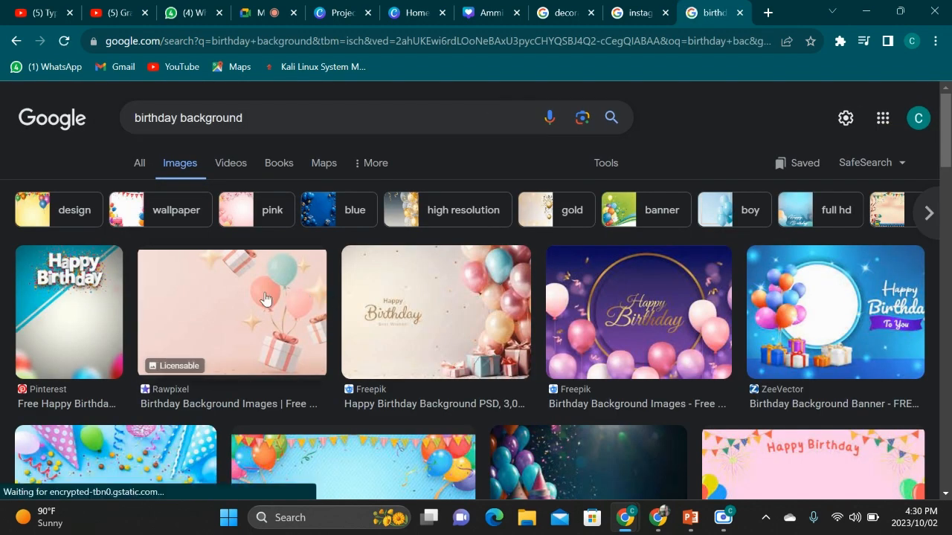
- Copy Rawpixel's pink birthday background image with balloons and gifts and paste it into the Canva post
left_click(265, 299)
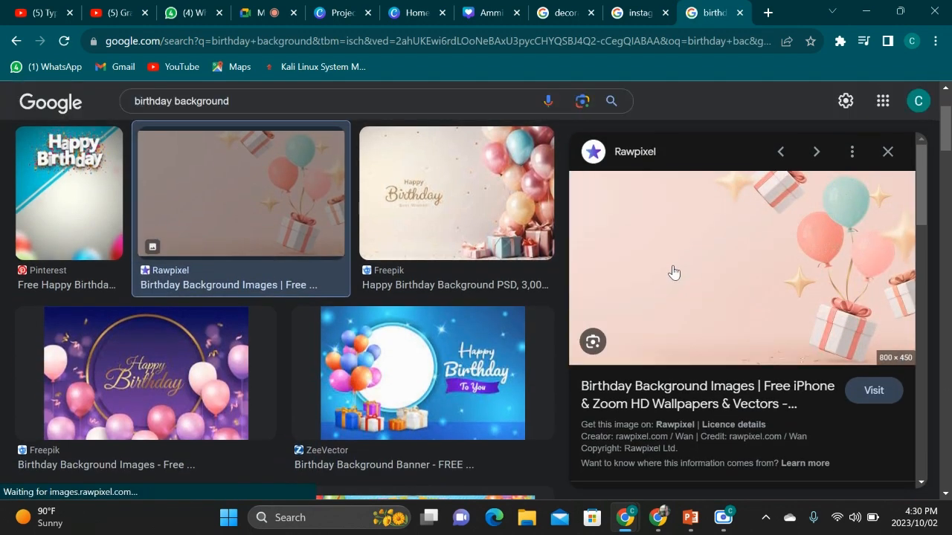
right_click(722, 257)
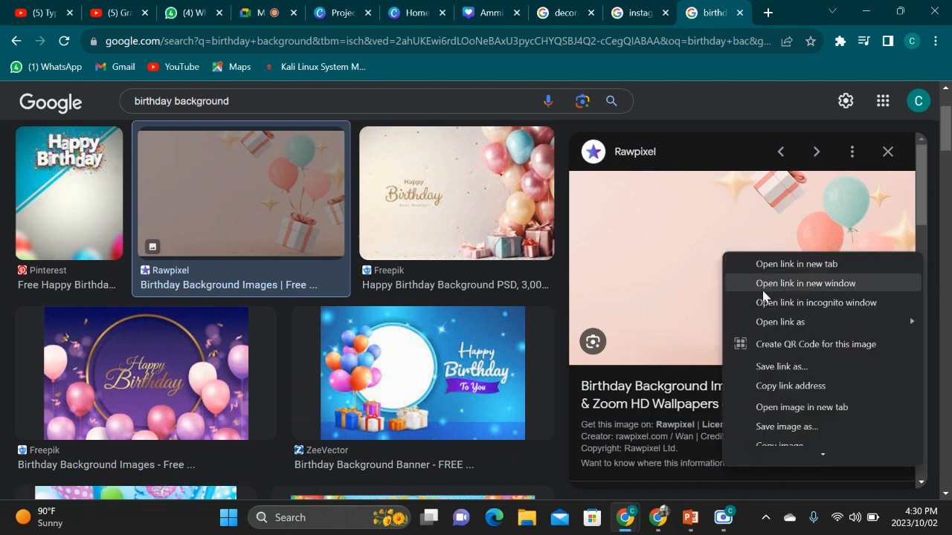
scroll(795, 383, "down", 2)
left_click(779, 374)
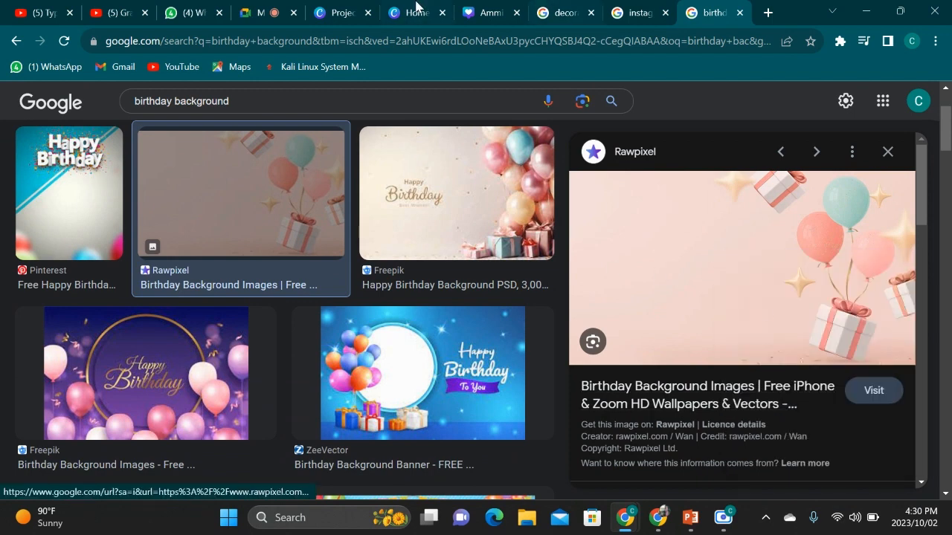
left_click(487, 12)
right_click(672, 323)
left_click(735, 382)
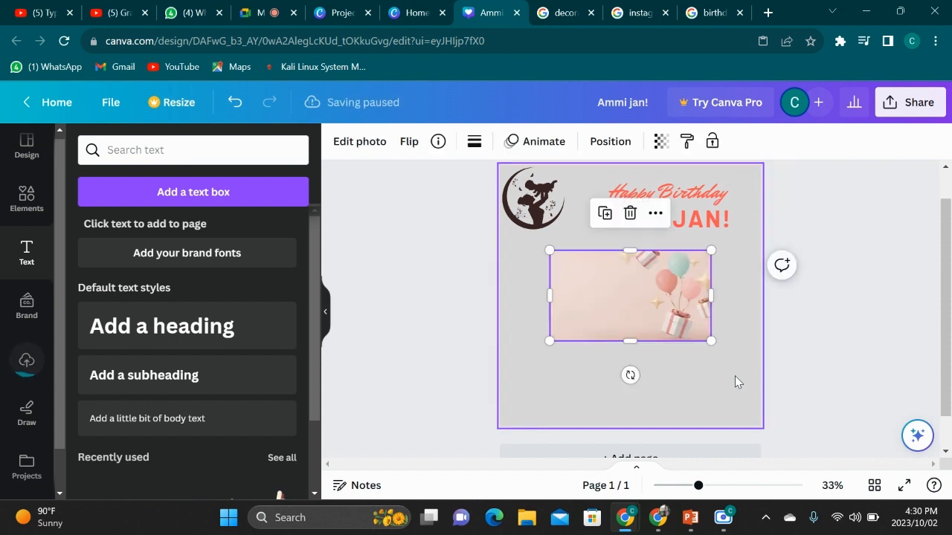
- Move the pasted balloon and gift image to the page corner and enlarge it to cover the page
left_click_drag(641, 300, 589, 215)
left_click_drag(578, 254, 687, 420)
left_click_drag(659, 293, 764, 291)
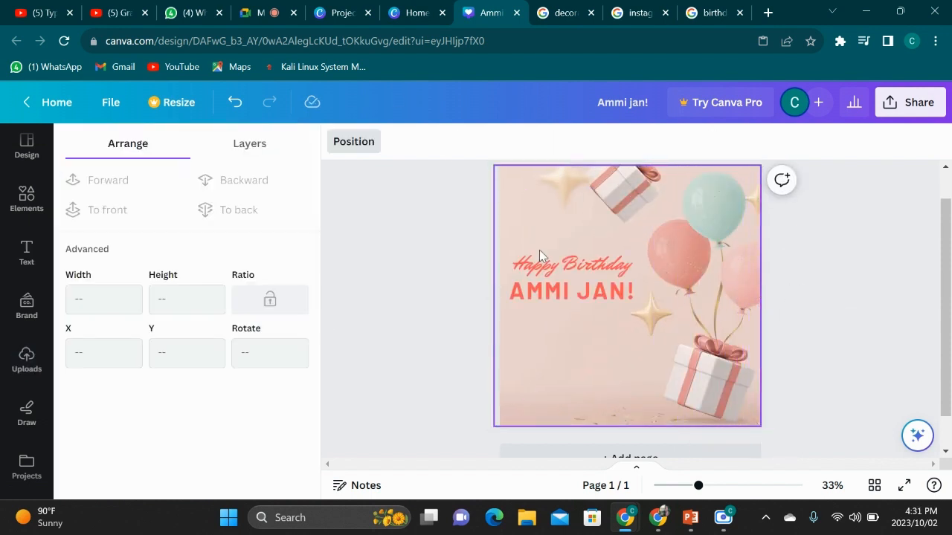
- Move the birthday greeting slightly up and recolour "Happy Birthday" with the brownish-red photo colour
left_click_drag(595, 285, 607, 258)
left_click(625, 241)
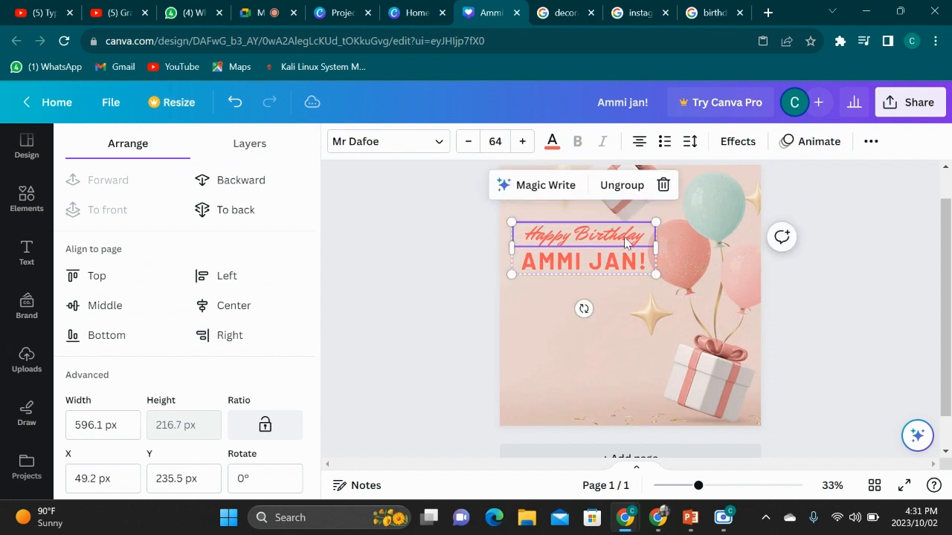
key("ctrl+a")
left_click(611, 244)
mouse_move(530, 232)
left_mouse_down()
mouse_move(591, 249)
mouse_move(529, 232)
left_mouse_up()
double_click(530, 237)
left_click(552, 141)
scroll(208, 282, "down", 1)
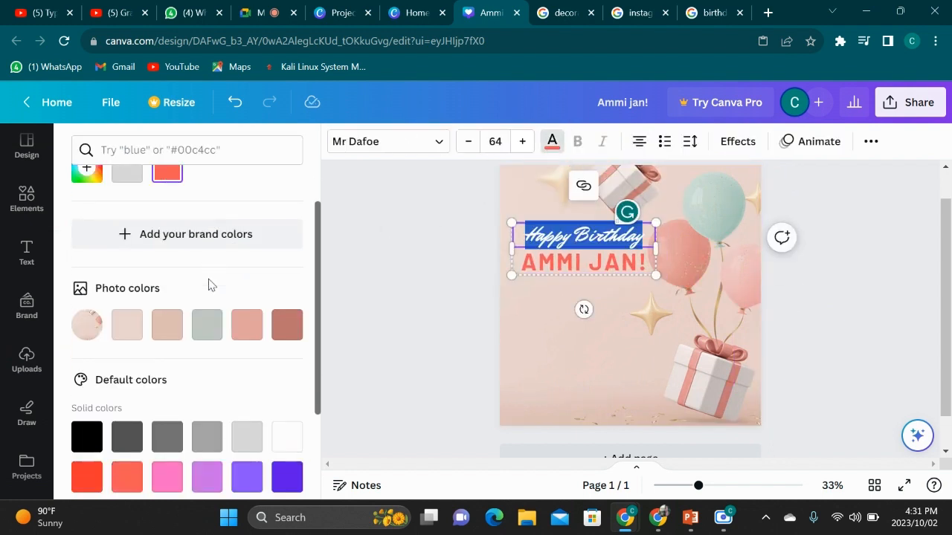
left_click(287, 325)
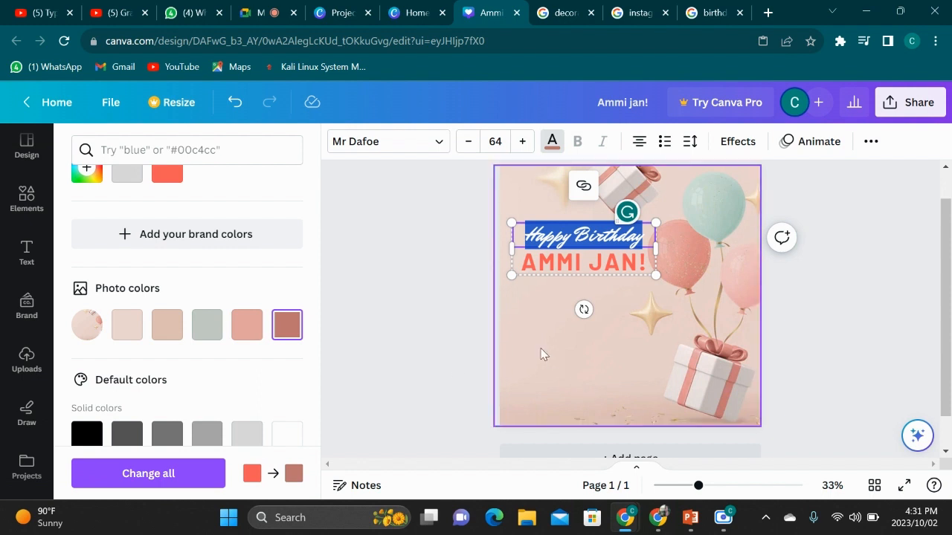
scroll(284, 350, "down", 2)
scroll(284, 355, "down", 1)
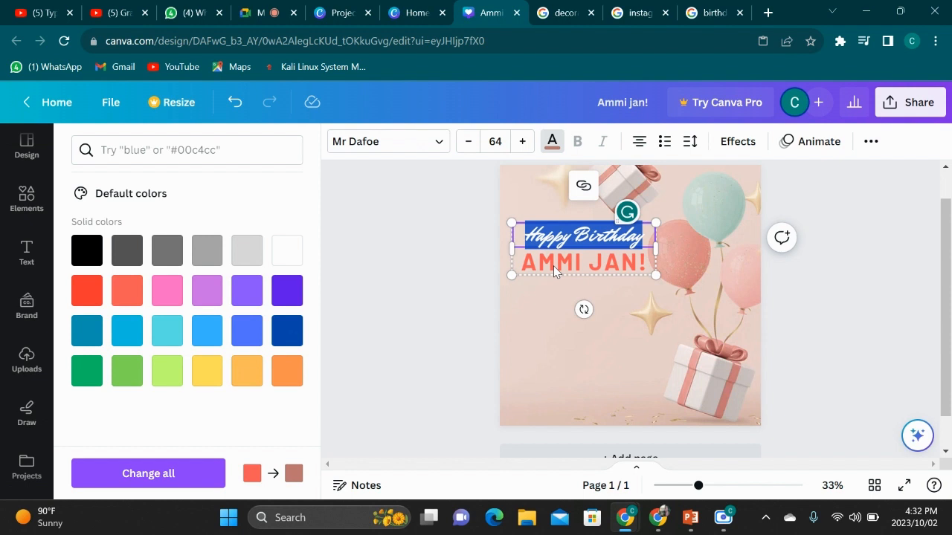
- Try a custom red on "Happy Birthday" and change it to a custom dark teal
left_click_drag(176, 290, 274, 283)
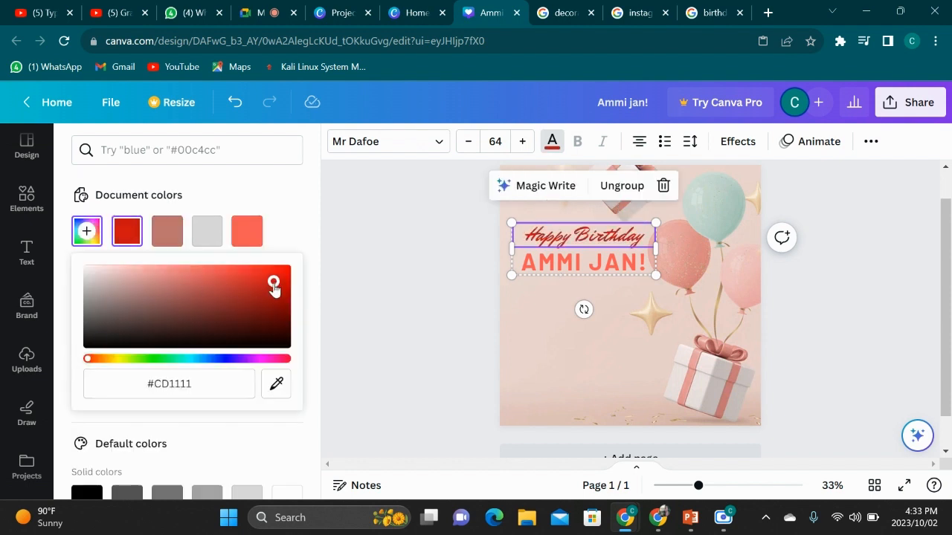
left_click_drag(87, 360, 183, 359)
left_click(257, 278)
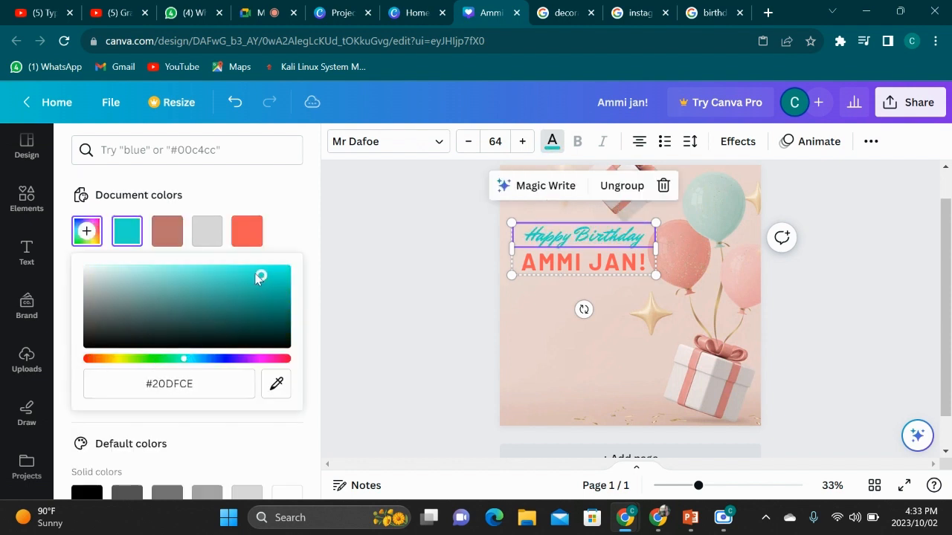
left_click_drag(257, 277, 287, 295)
left_click(583, 262)
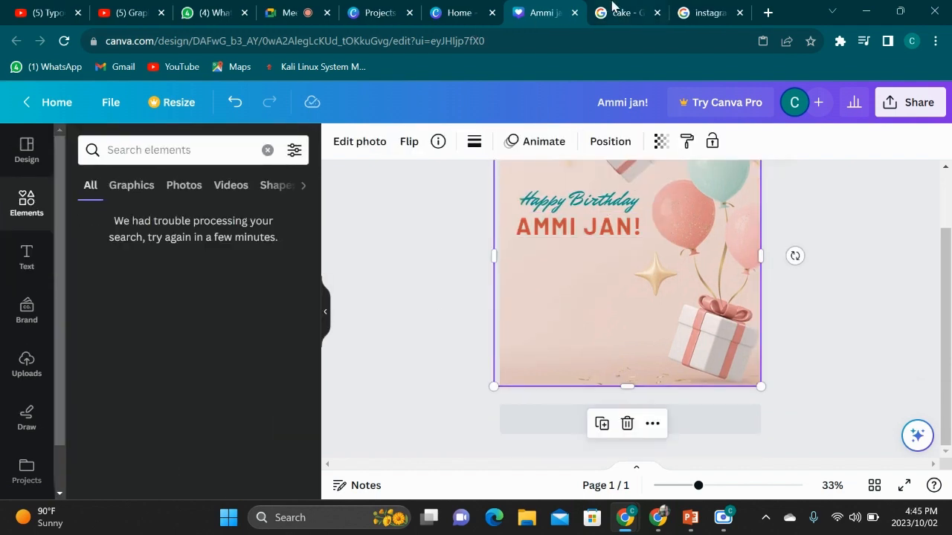
- Switch to the Google cake image results and preview the Best Birthday Cake photo from Handle the Heat
left_click(621, 13)
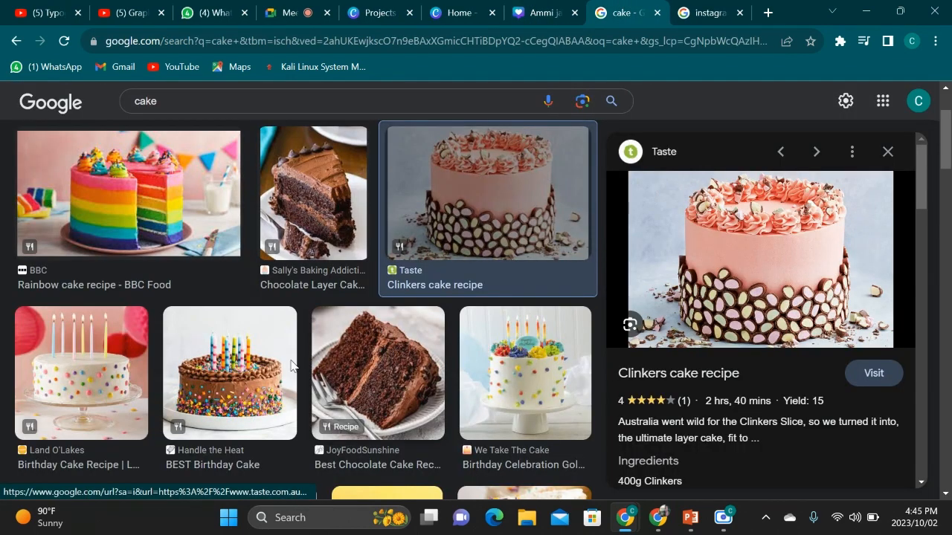
left_click(199, 373)
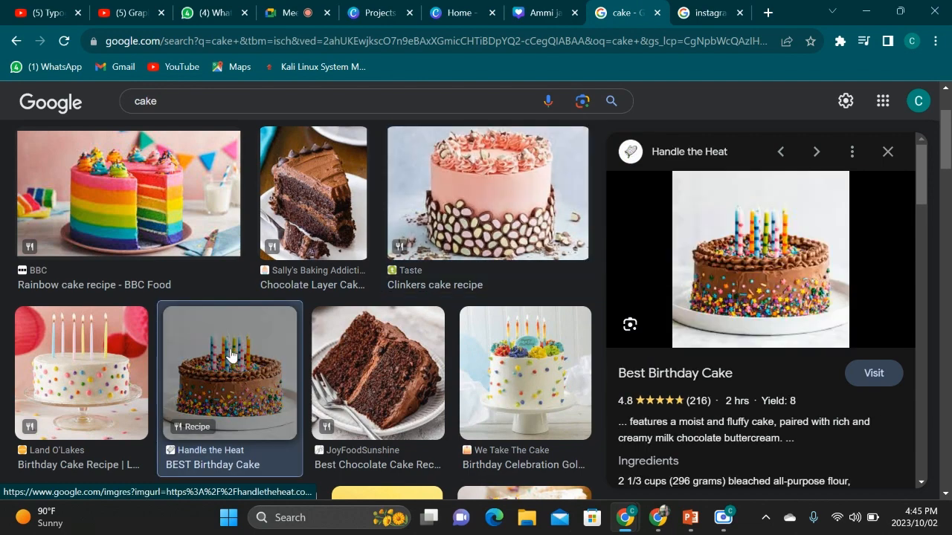
left_click(733, 235)
right_click(733, 232)
left_click(666, 13)
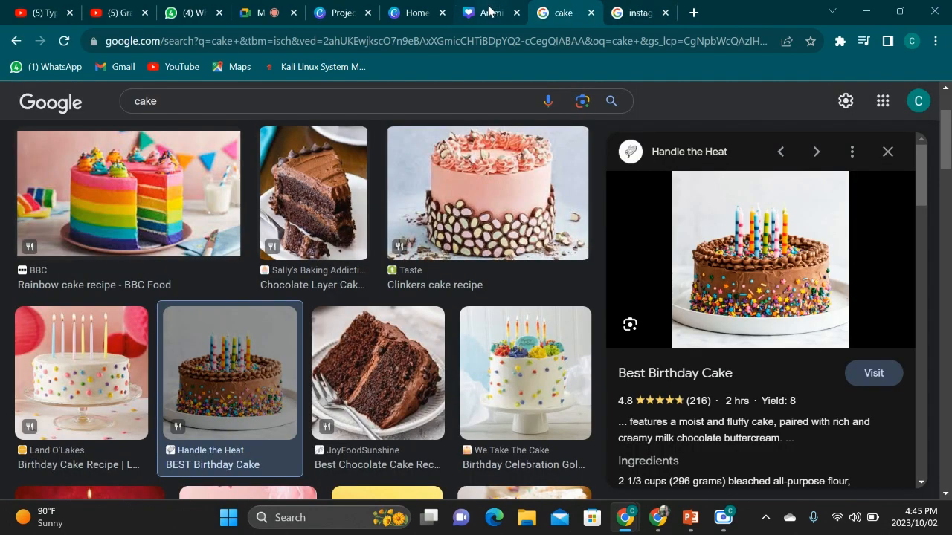
- Return to the Canva post and place the pink Clinkers cake photo in the page's lower-left corner
left_click(489, 13)
left_click(22, 419)
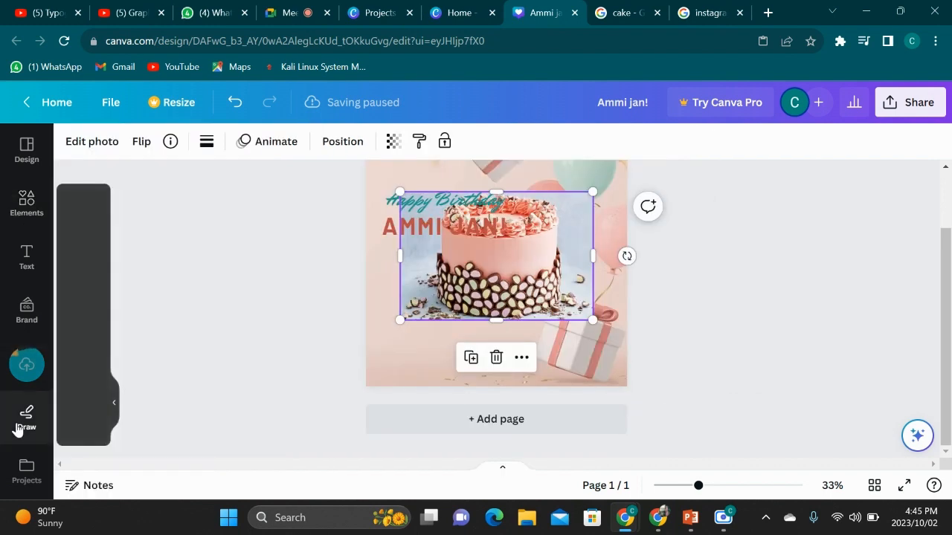
left_click(25, 306)
left_click_drag(623, 248, 581, 315)
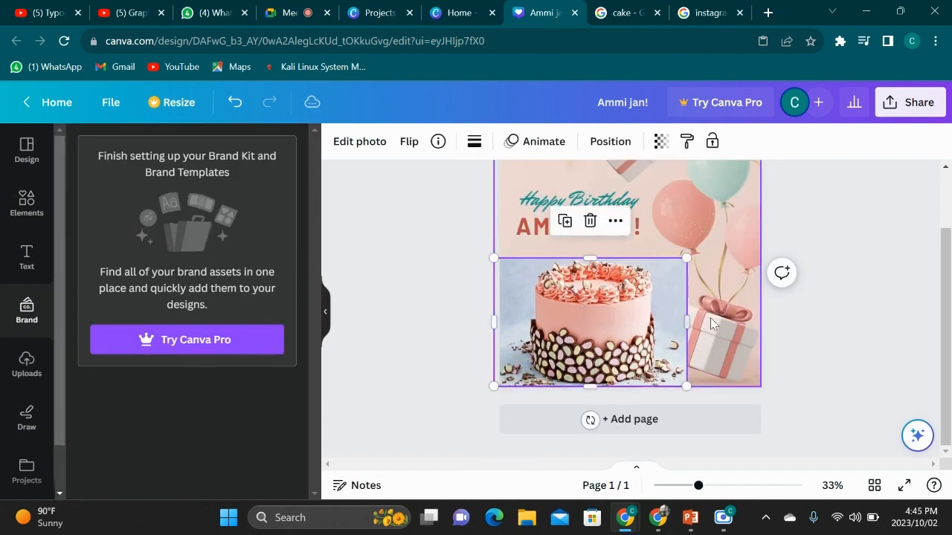
scroll(756, 322, "up", 1)
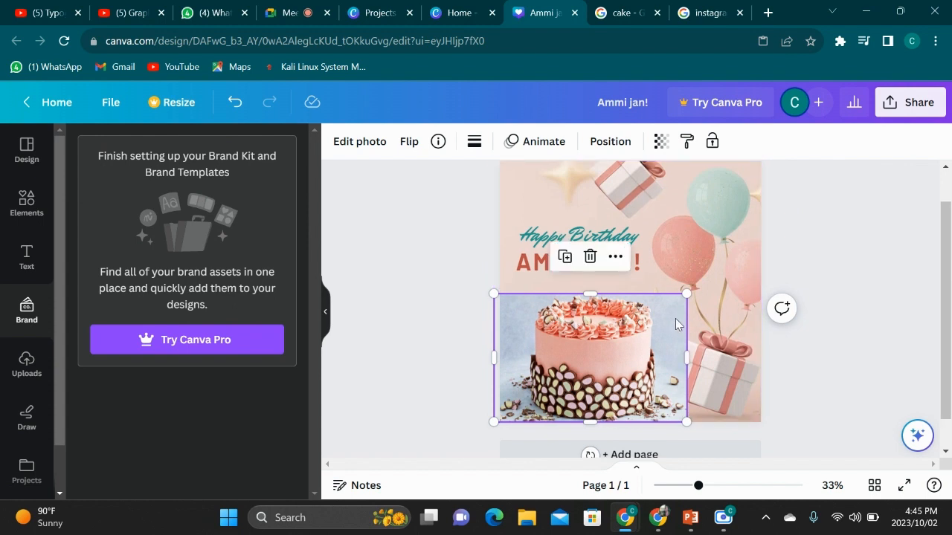
- Examine the photo editing tools, filters, effects and adjustments available for the cake photo
left_click(659, 266)
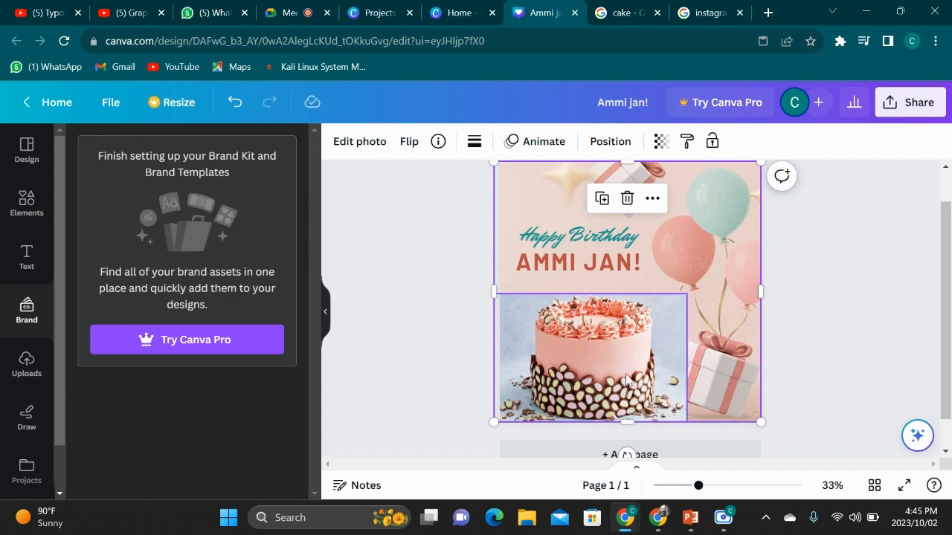
left_click(594, 346)
left_click(383, 150)
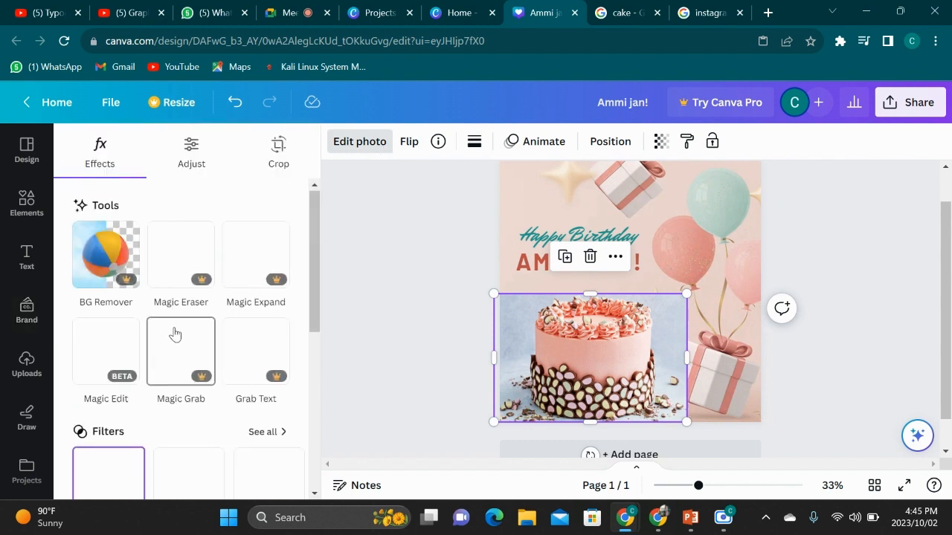
scroll(174, 334, "down", 3)
scroll(174, 334, "down", 2)
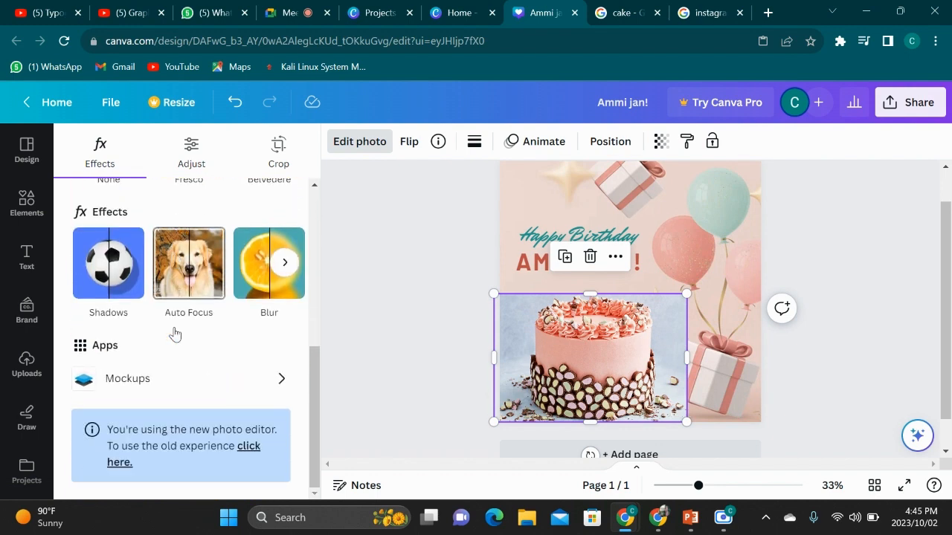
scroll(177, 334, "up", 1)
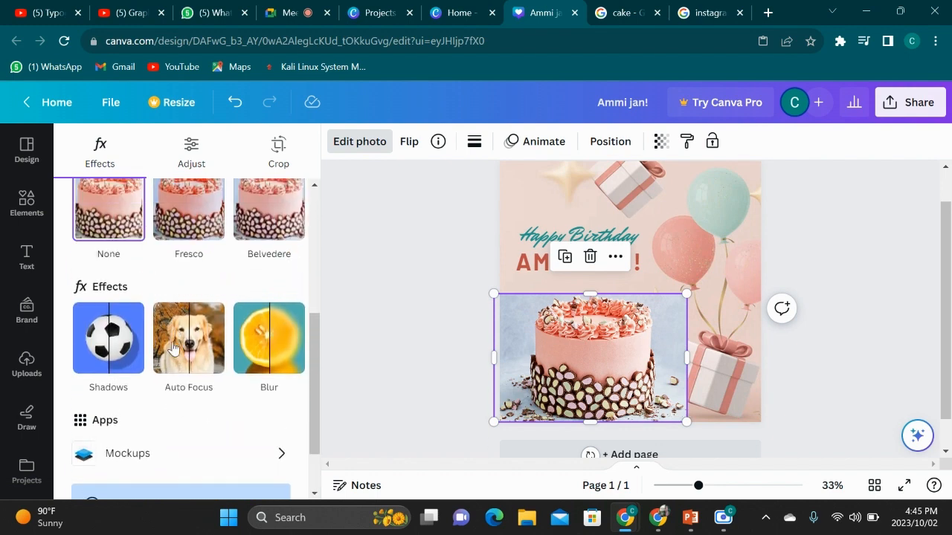
left_click(192, 149)
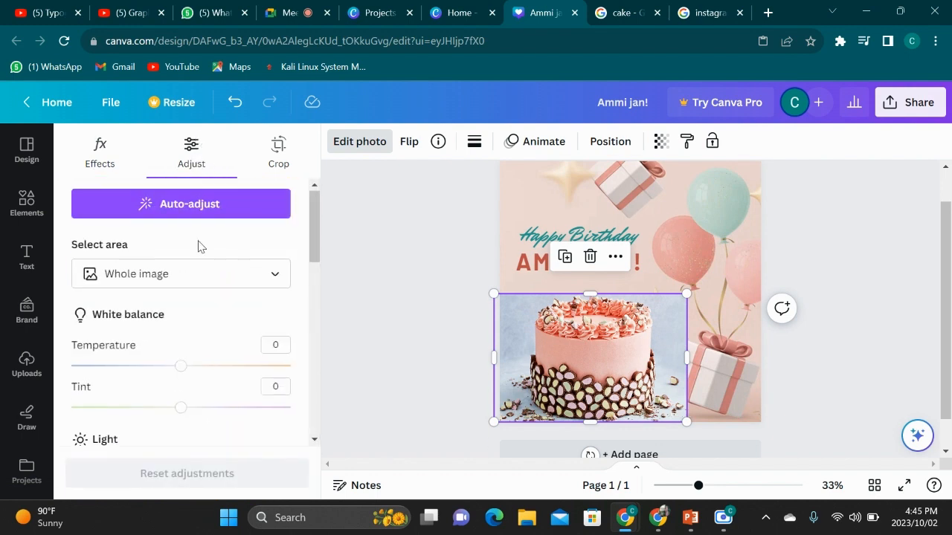
scroll(198, 246, "down", 2)
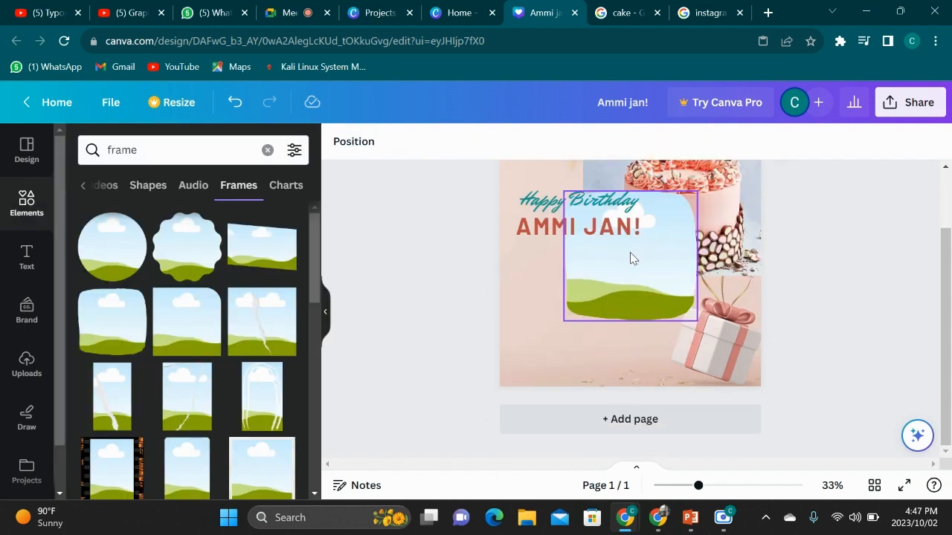
- Move the rounded-square frame to the lower-left area of the page and fill it with the cake photo
left_click_drag(632, 260, 563, 336)
left_click_drag(692, 193, 601, 332)
left_click(838, 285)
scroll(837, 286, "up", 2)
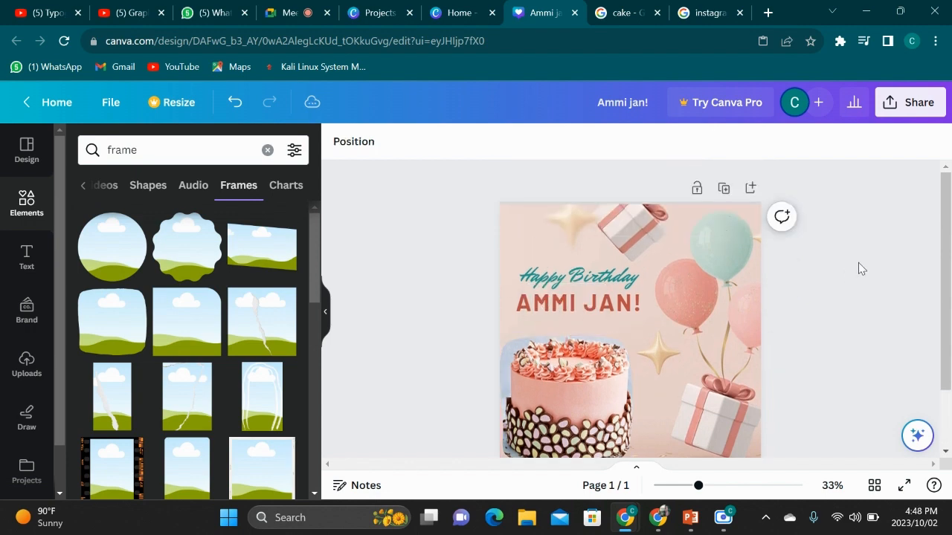
- Open the adjustments for the framed cake photo and limit them to its background area
left_click(528, 356)
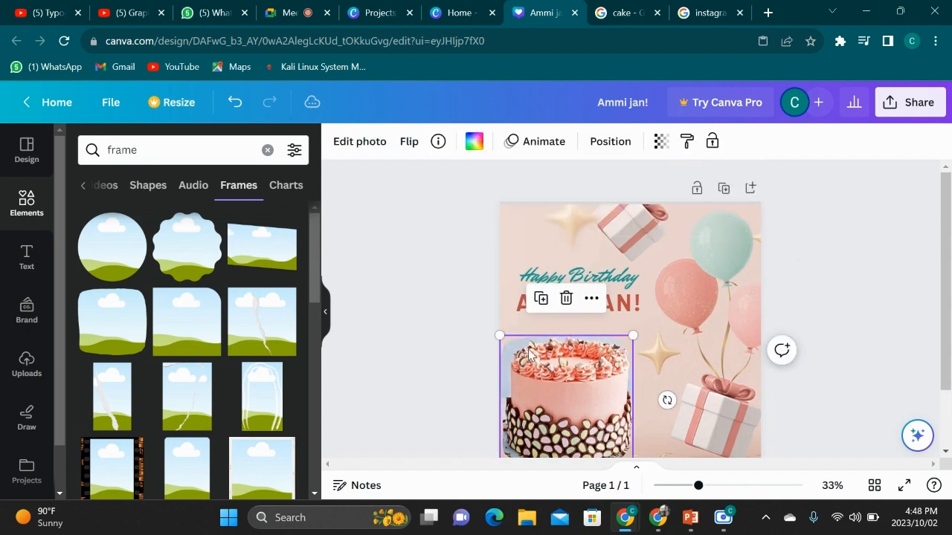
left_click(345, 152)
left_click(191, 153)
left_click(181, 239)
left_click(189, 347)
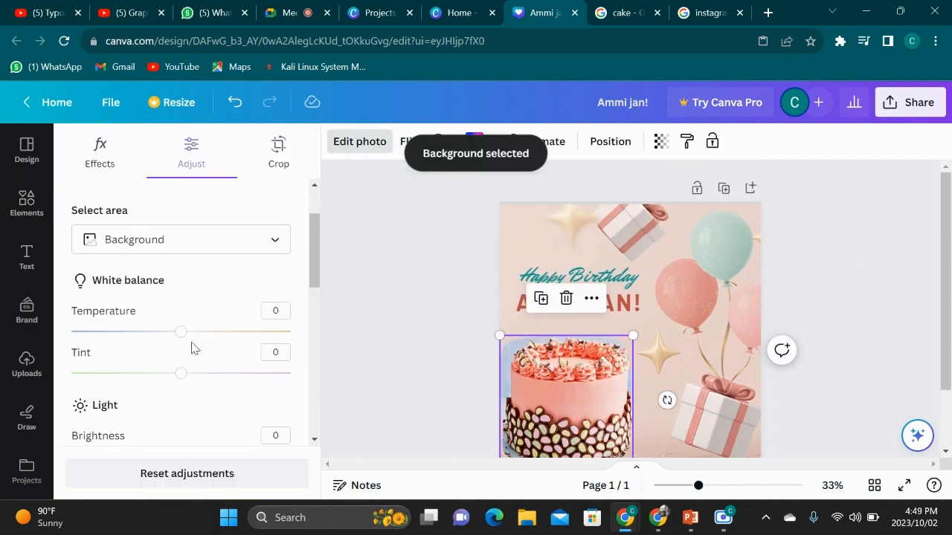
- Auto-adjust the cake photo's colours and lower the adjustment intensity to its minimum
scroll(230, 213, "up", 2)
left_click(231, 205)
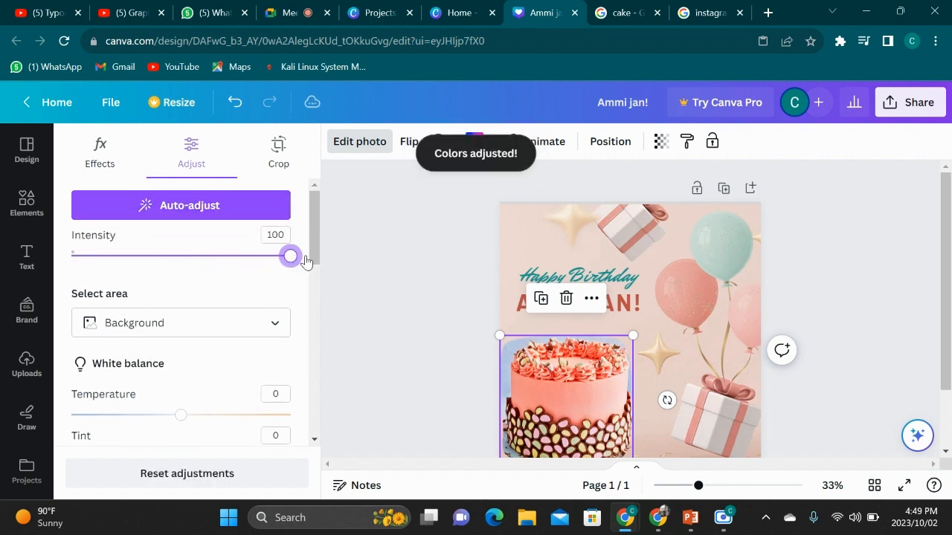
left_click_drag(303, 256, 70, 256)
- Set the temperature of the cake photo's background to 46 and its tint to 11
scroll(162, 340, "down", 2)
left_click_drag(181, 295, 232, 297)
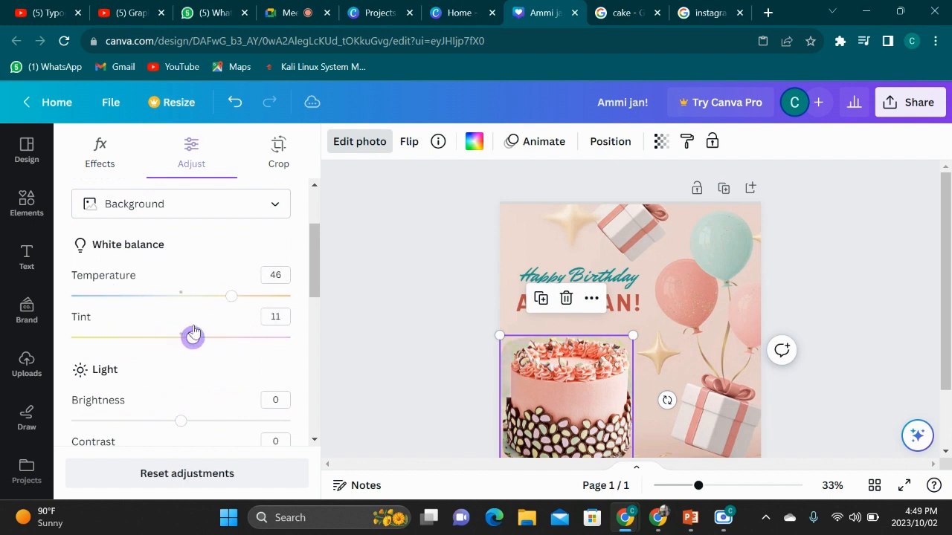
left_click(526, 333)
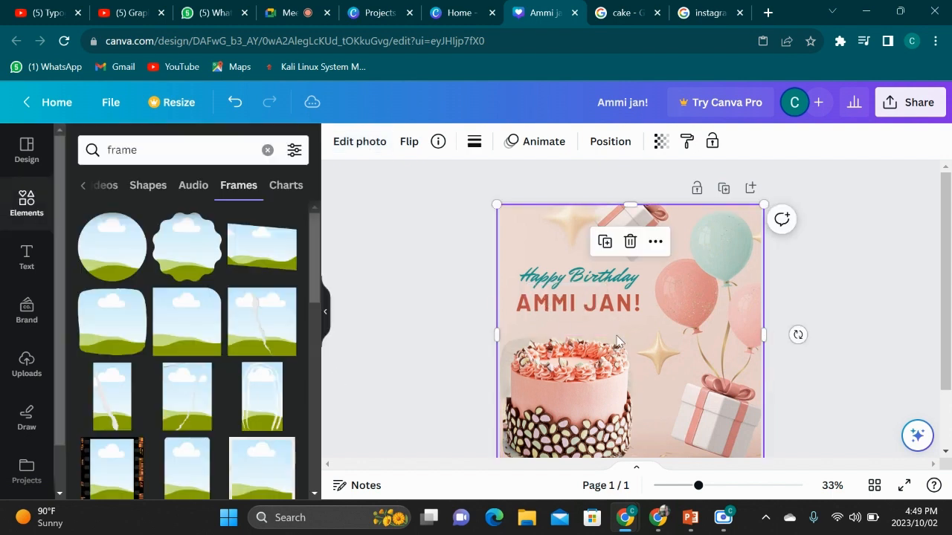
- Review the whole birthday post and the stacking order of its layers
scroll(618, 356, "down", 1)
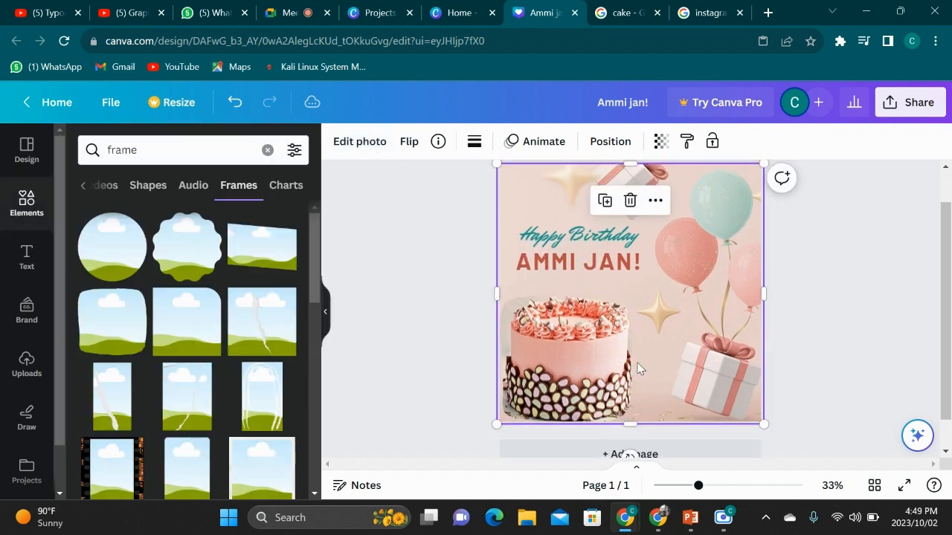
left_click(822, 341)
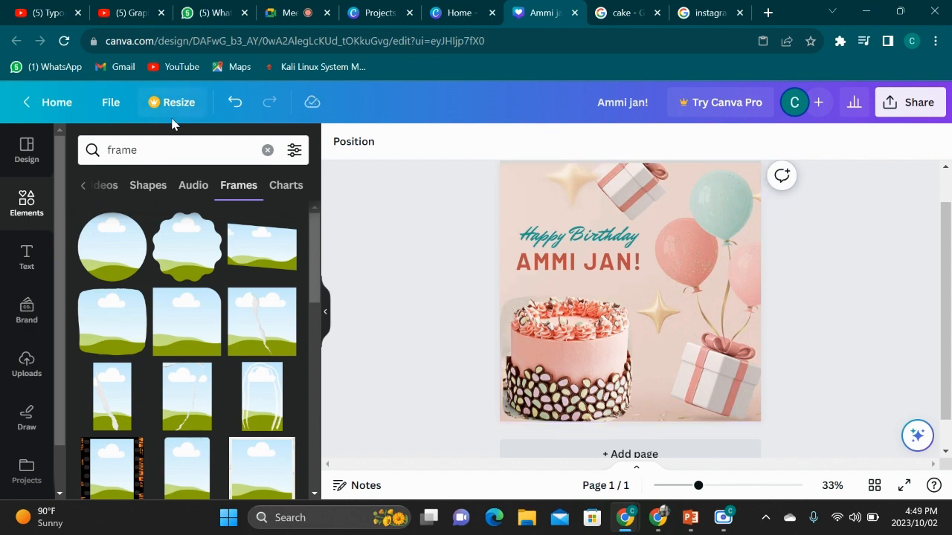
left_click(346, 147)
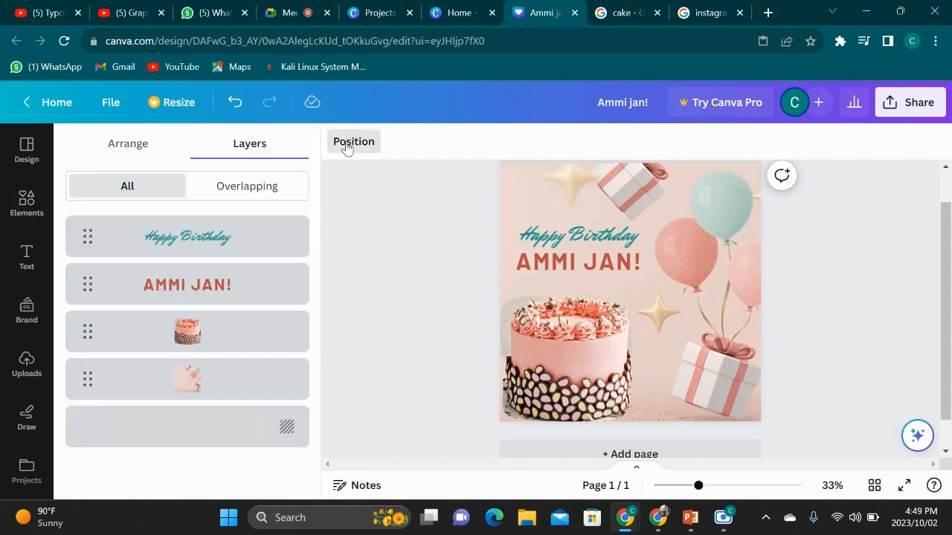
left_click(341, 149)
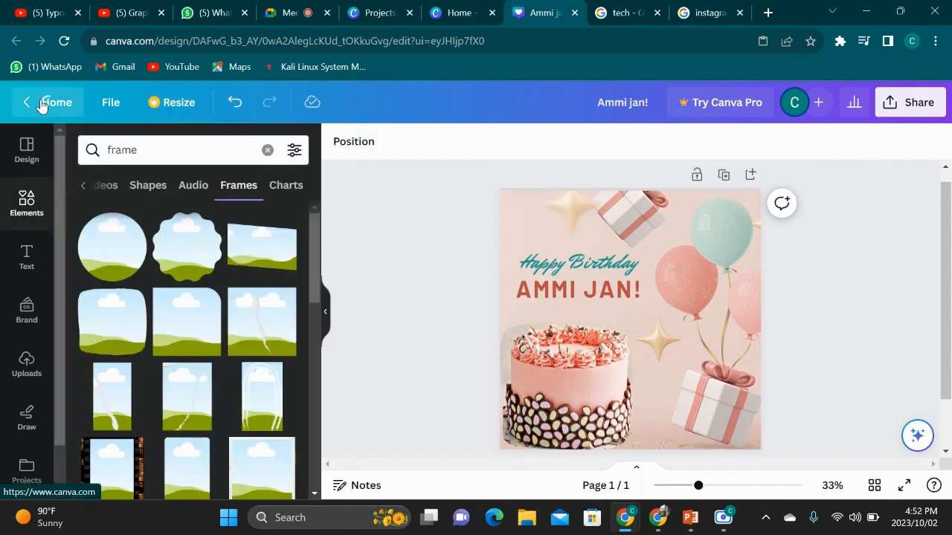
- Reload the Ammi jan! birthday post and download it as a PNG image
left_click(44, 102)
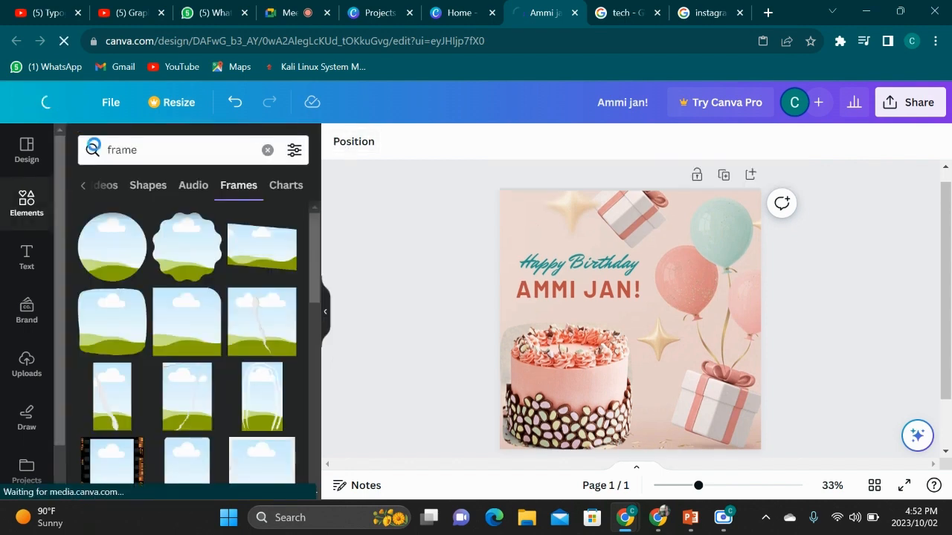
left_click(166, 452)
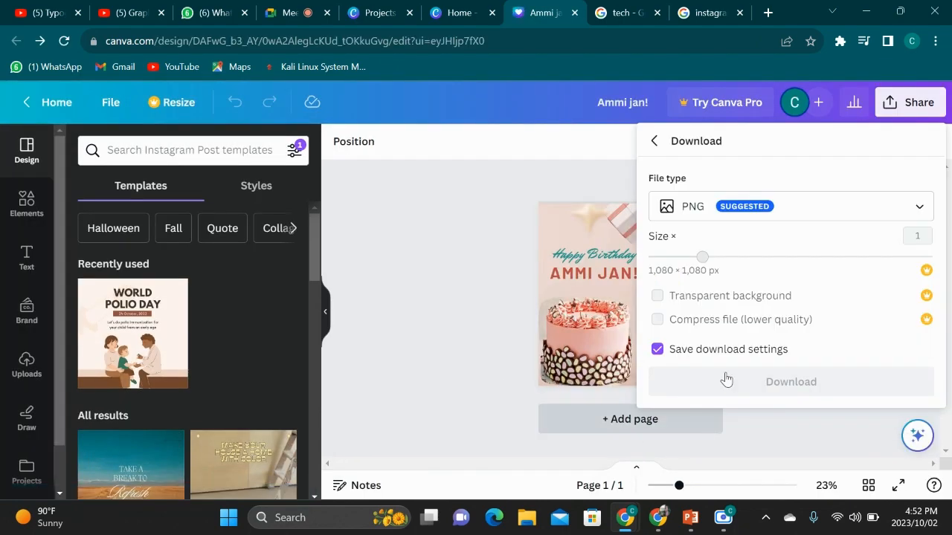
left_click(729, 358)
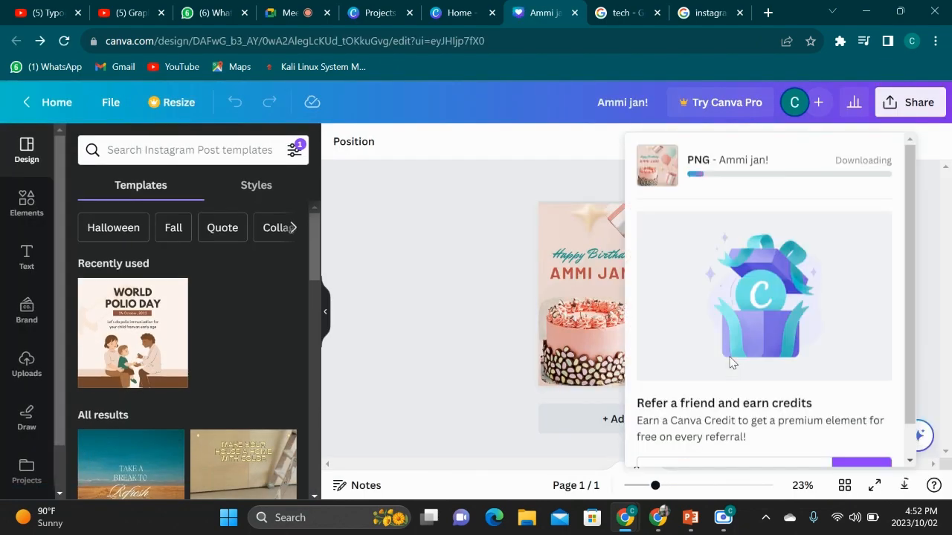
- Create a blank Instagram Story design from the Canva home page
scroll(293, 350, "down", 2)
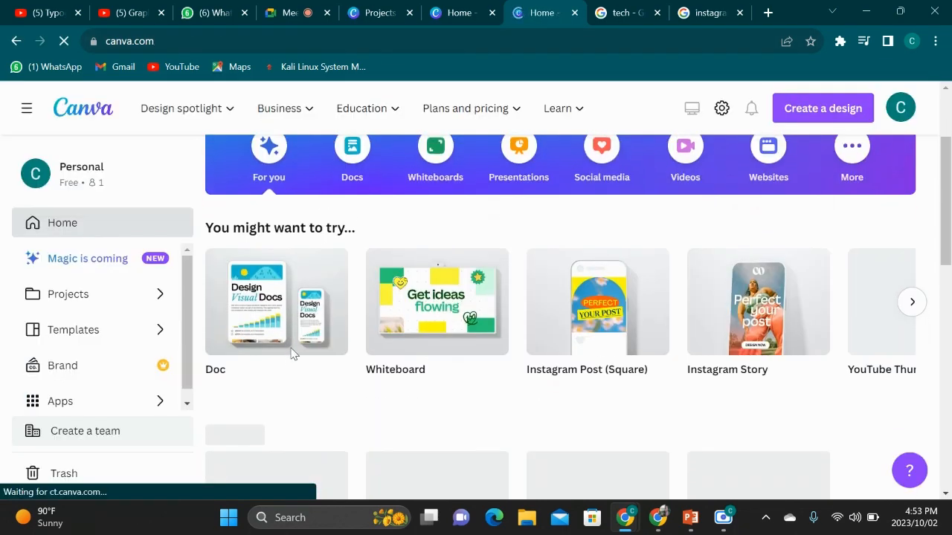
scroll(592, 269, "right", 2)
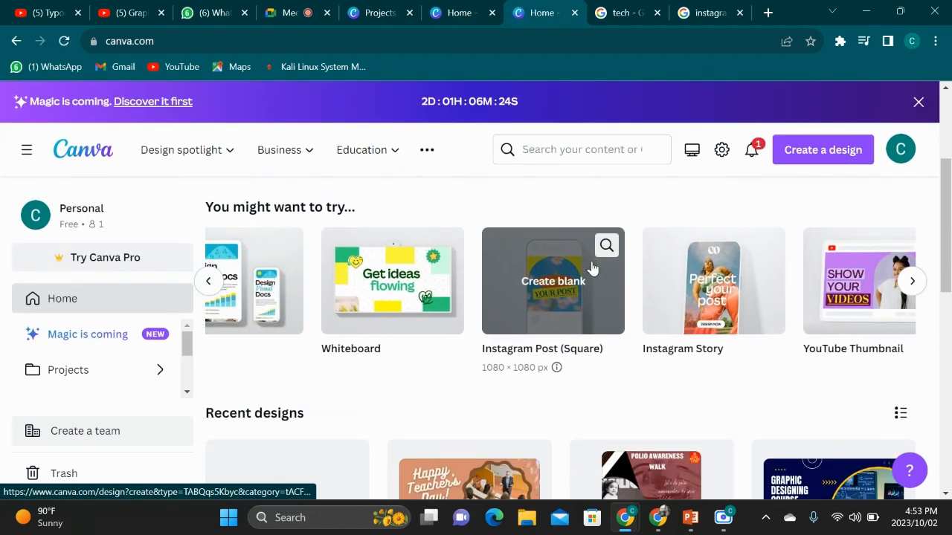
left_click(645, 279)
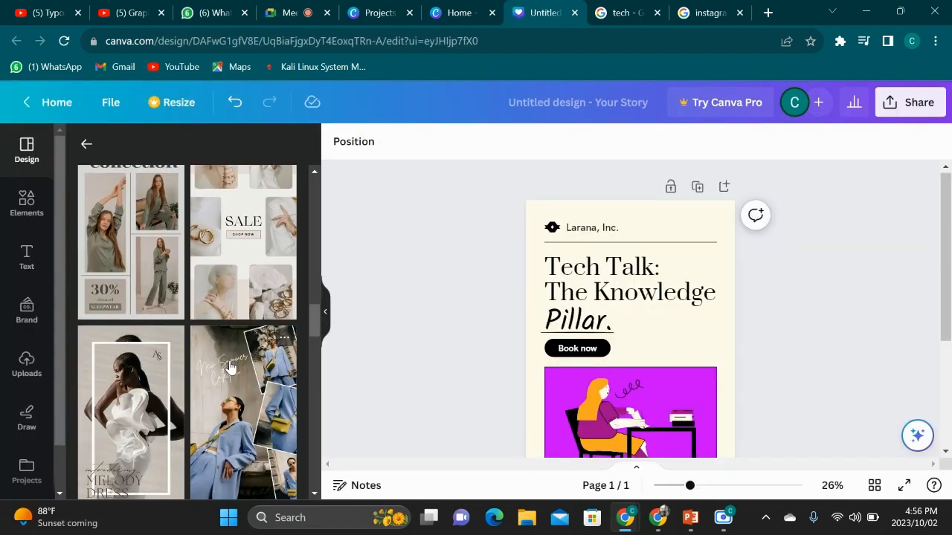
- Add the Blue And Beige Modern Photo Collage New Collection Instagram Story template as a new page
left_click(231, 364)
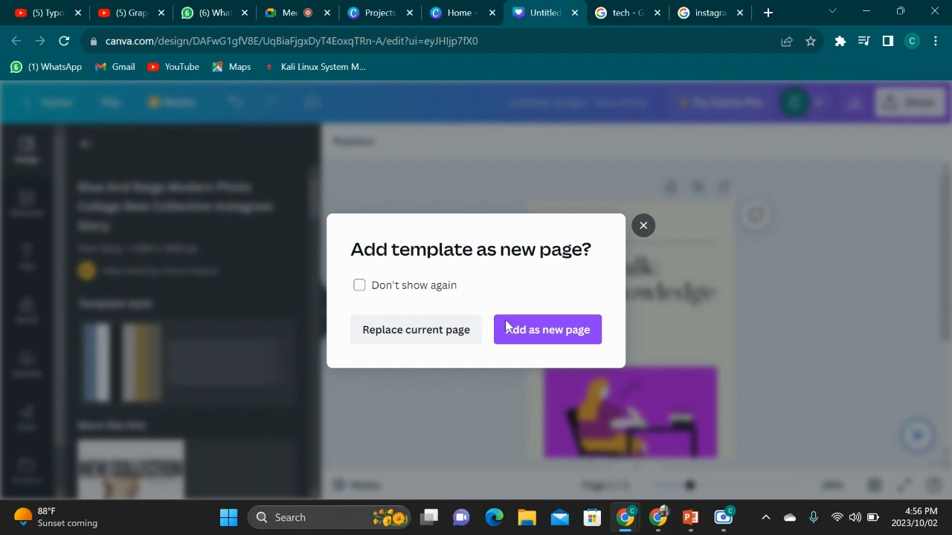
left_click(520, 329)
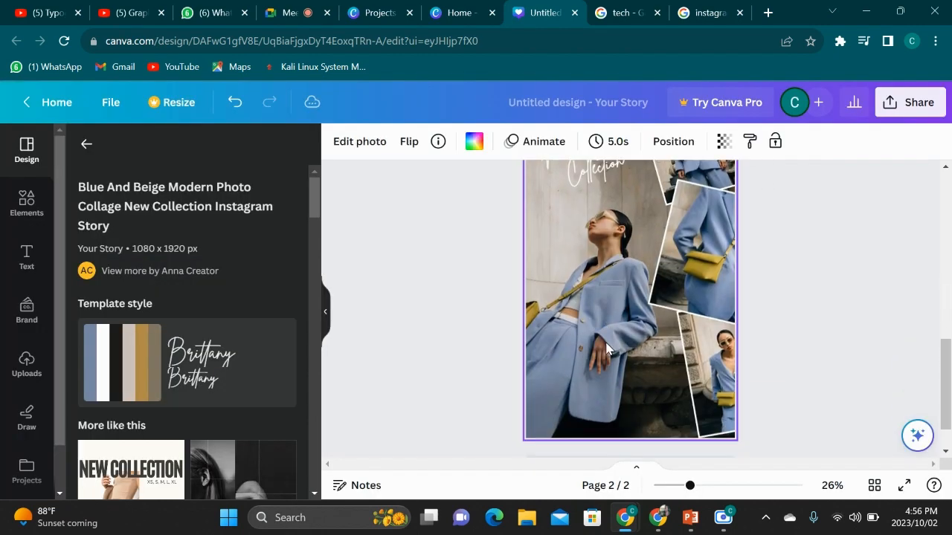
left_click(606, 348)
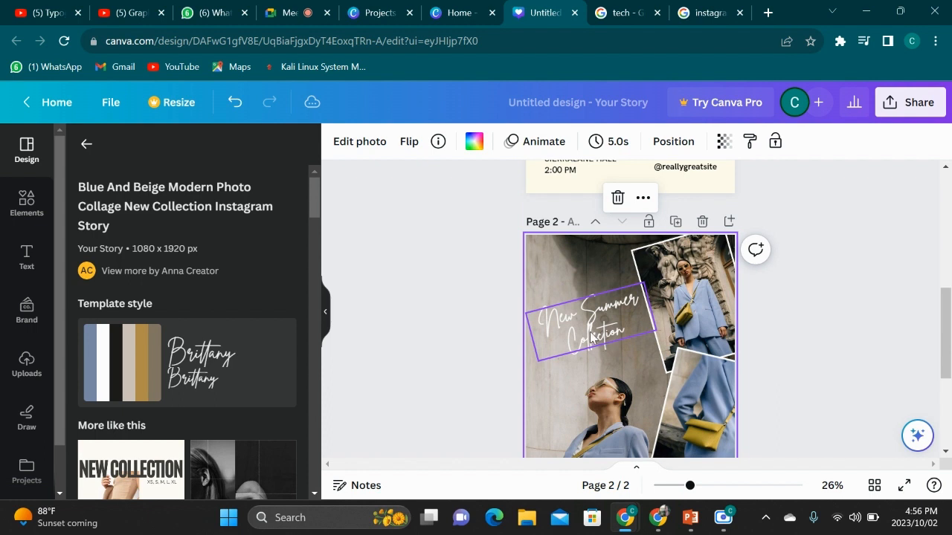
- Delete the "New Summer Collection" text from page 2 of the story
scroll(592, 336, "down", 1)
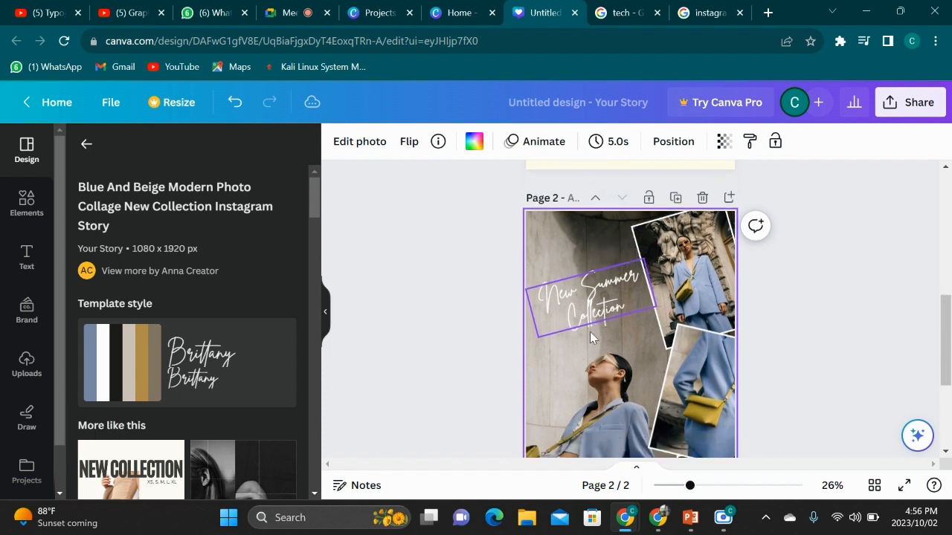
left_click(592, 290)
left_click(593, 286)
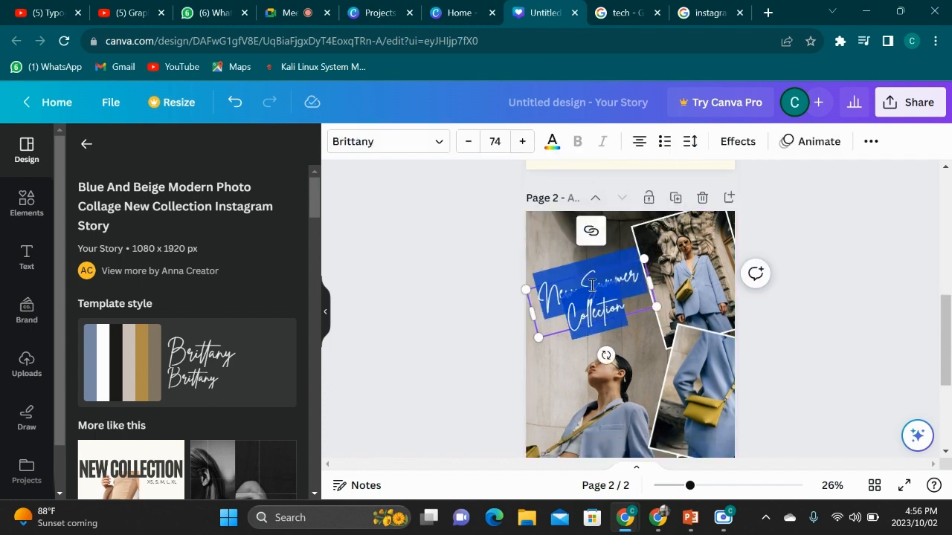
key("BackSpace")
scroll(592, 285, "down", 1)
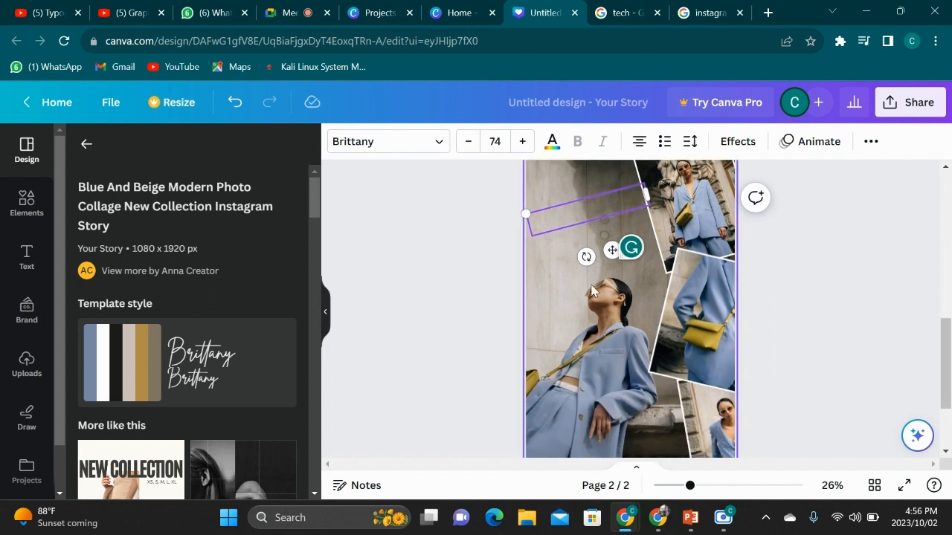
scroll(593, 286, "up", 2)
left_click(666, 328)
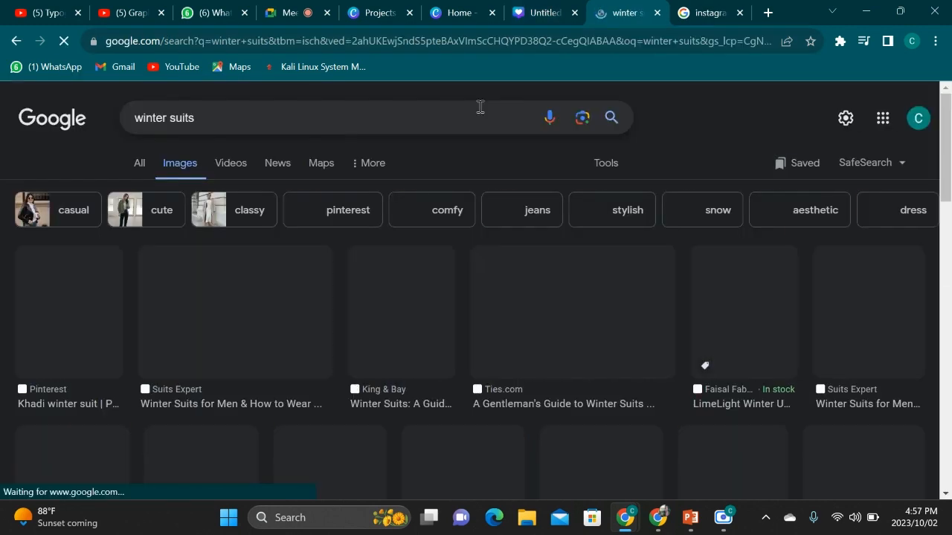
- Switch to the Google winter suits image results and copy the King & Bay photo of a man in a suit
left_click(629, 12)
scroll(390, 360, "down", 1)
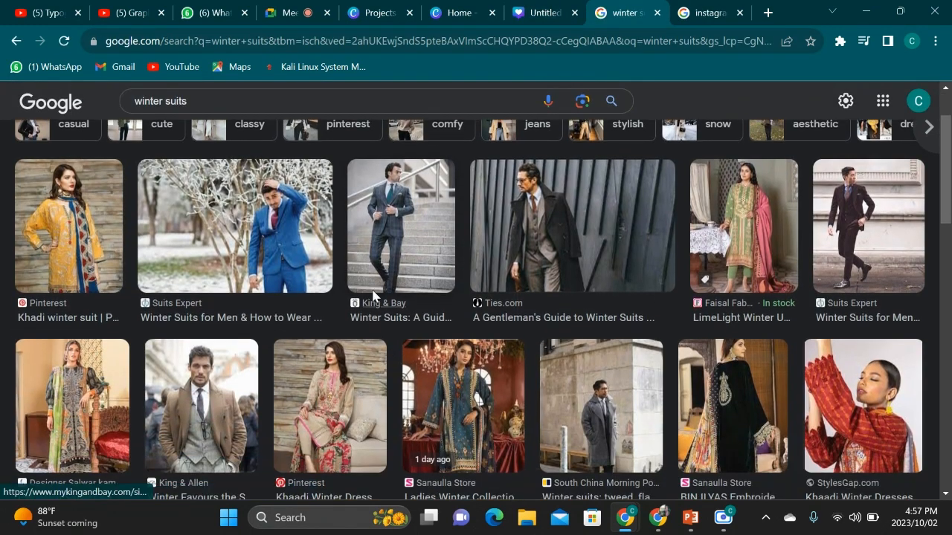
right_click(378, 246)
left_click(409, 413)
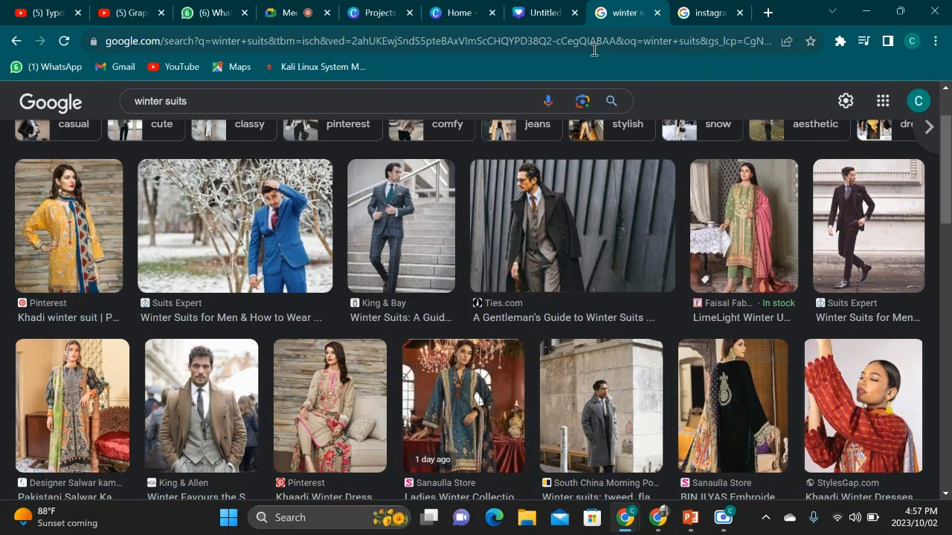
- Return to the Canva story and paste the copied suit photo onto page 2
left_click(539, 13)
left_click(599, 323)
right_click(597, 322)
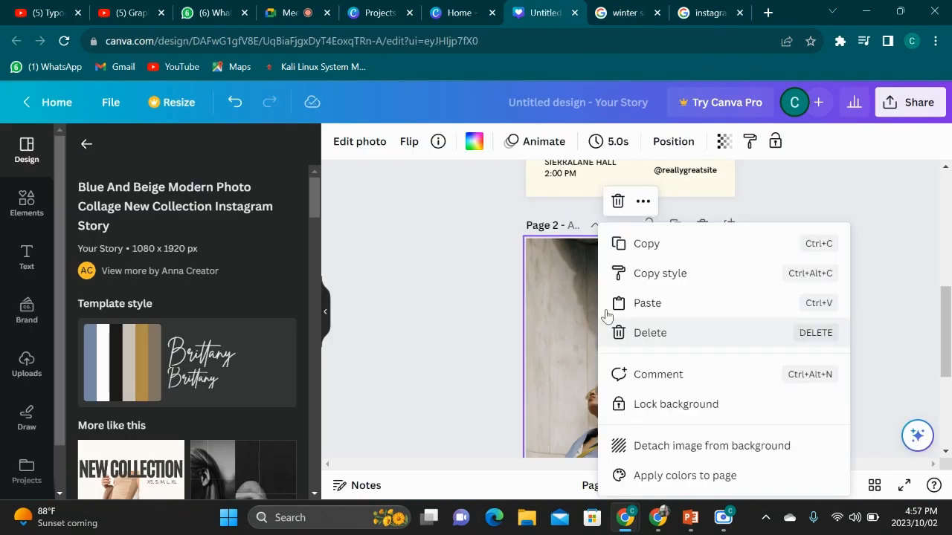
left_click(653, 305)
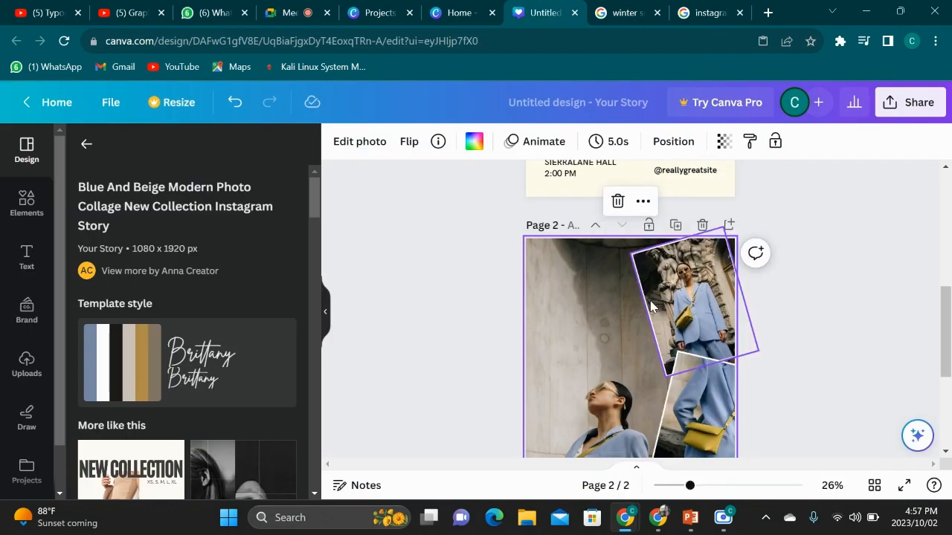
left_click(697, 282)
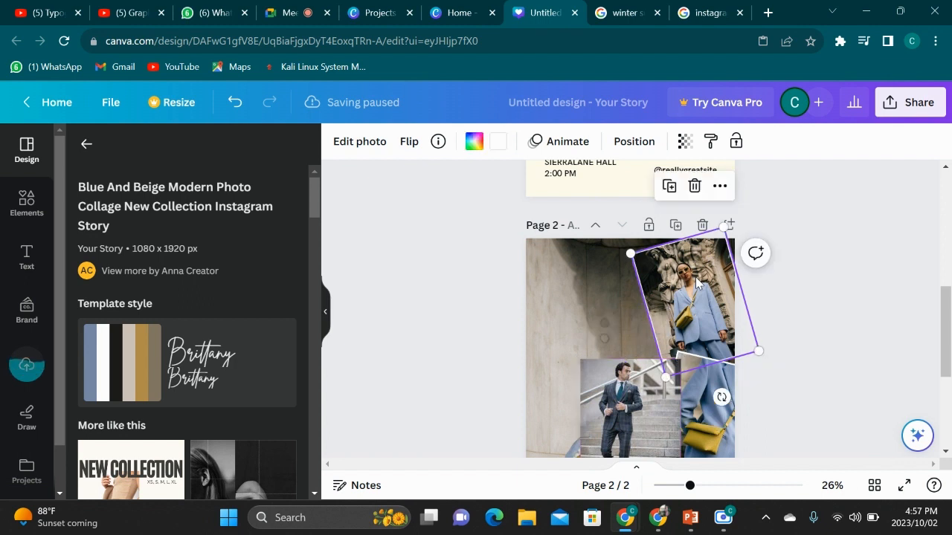
left_click(702, 226)
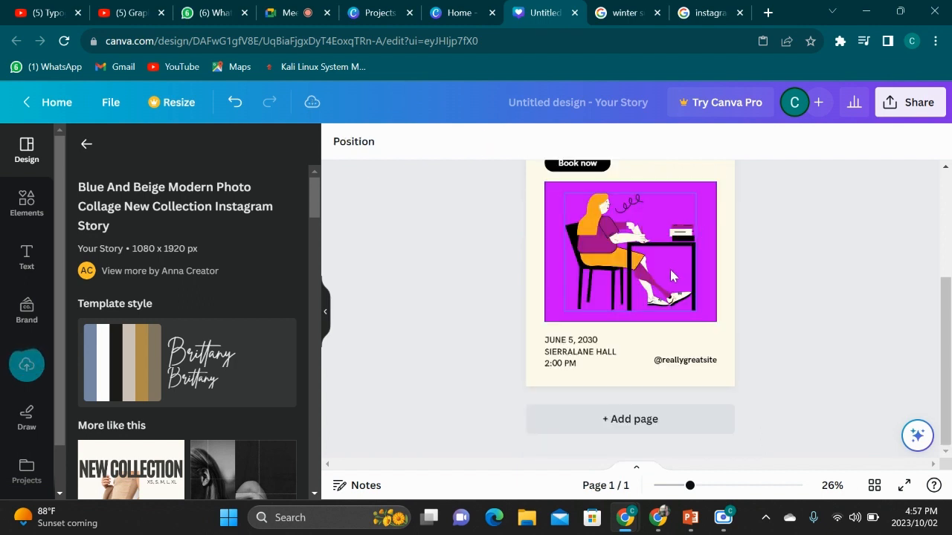
key("ctrl+z")
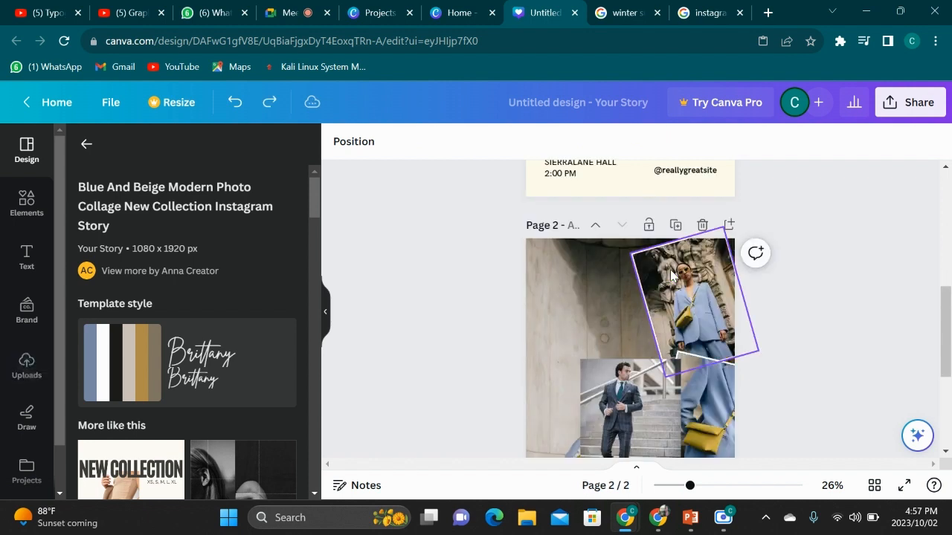
- Remove the image from page 2's upper-right collage frame and fill the frame with the pasted suit photo
left_click(725, 301)
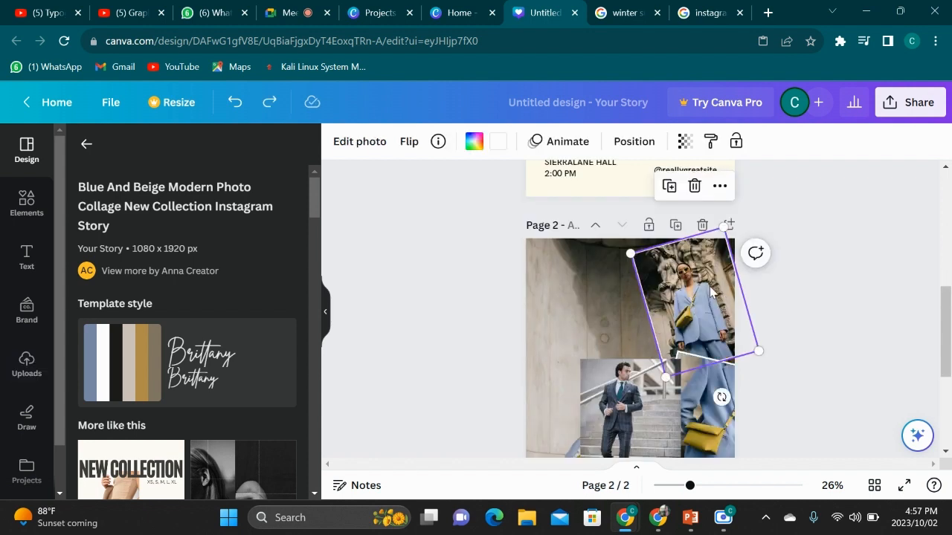
left_click(694, 187)
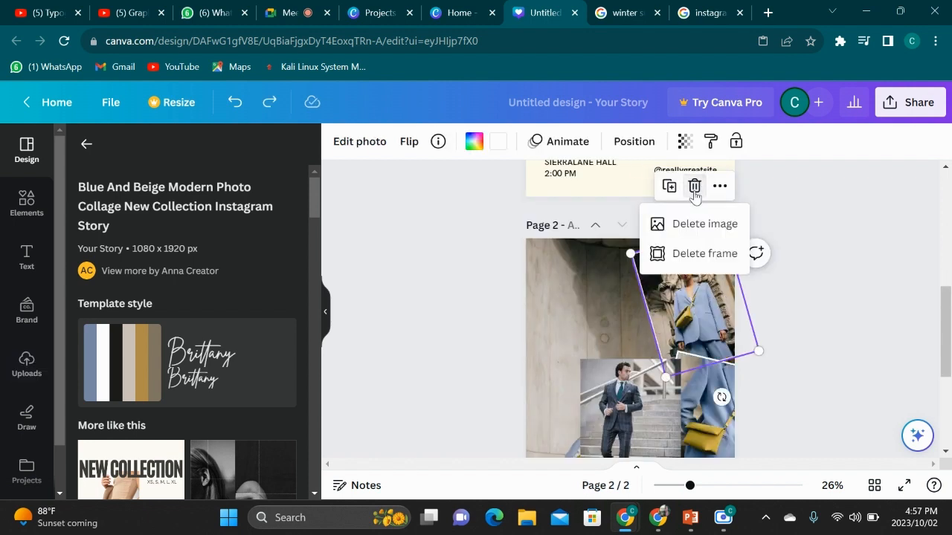
left_click(700, 227)
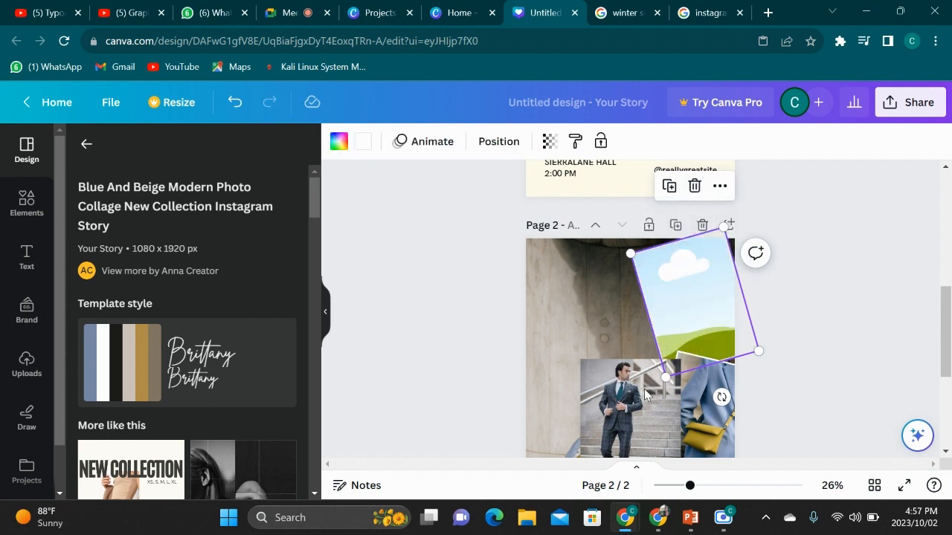
left_click_drag(641, 399, 688, 255)
left_click(697, 369)
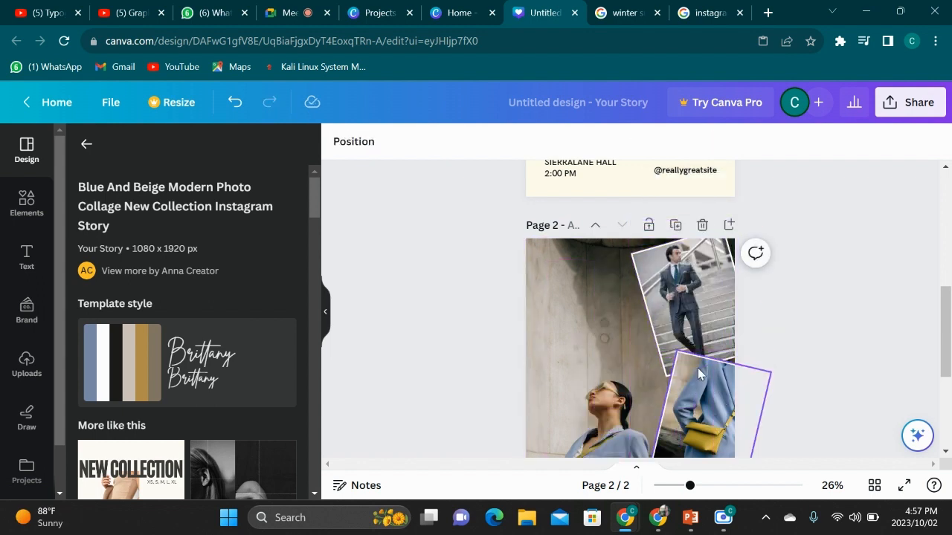
scroll(697, 368, "down", 2)
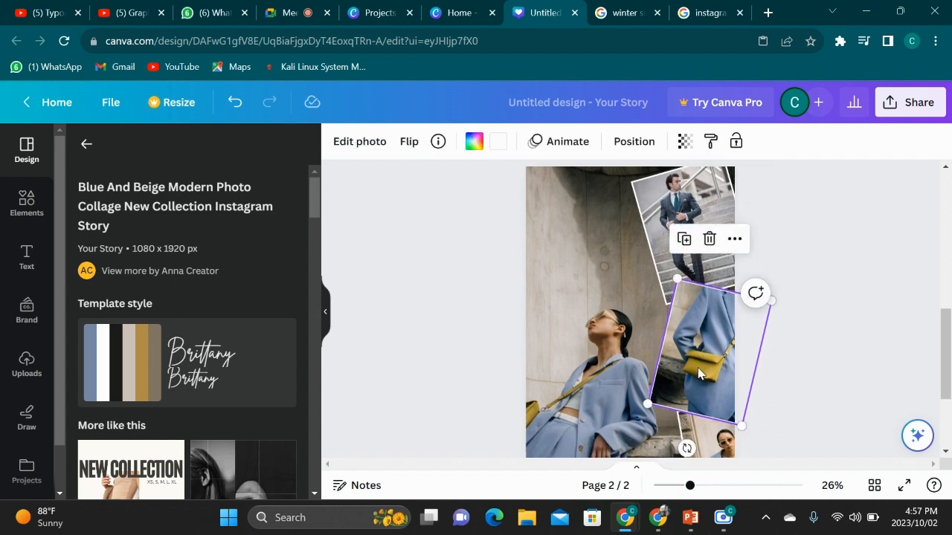
scroll(699, 368, "up", 1)
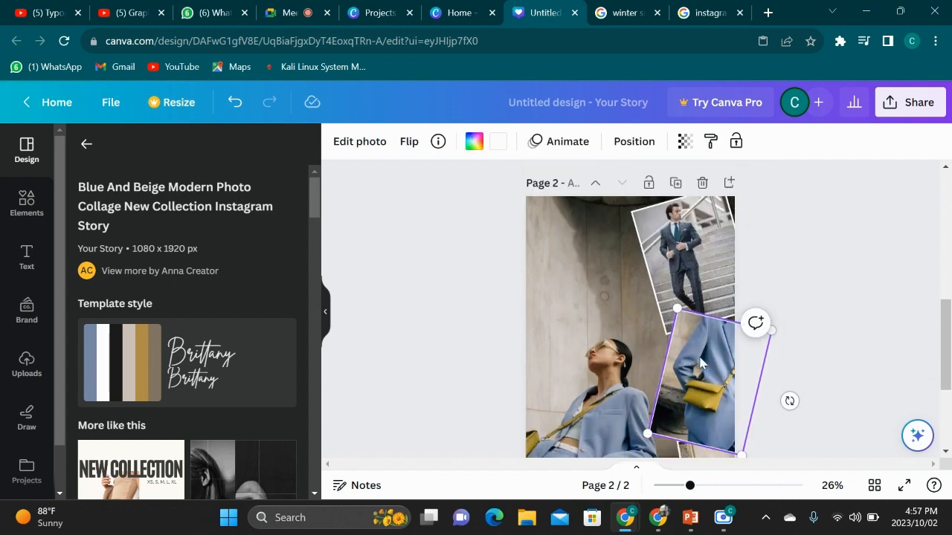
scroll(701, 362, "down", 3)
left_click(594, 359)
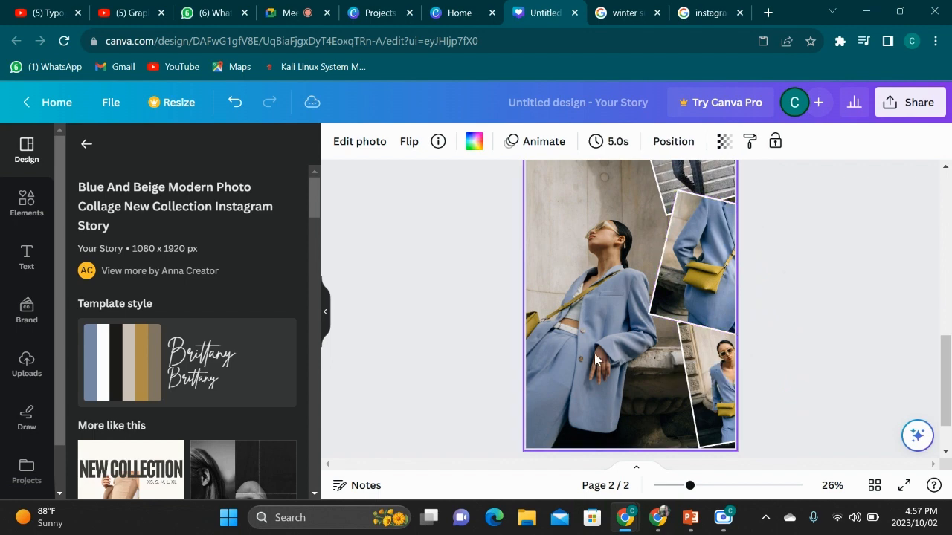
scroll(594, 353, "up", 3)
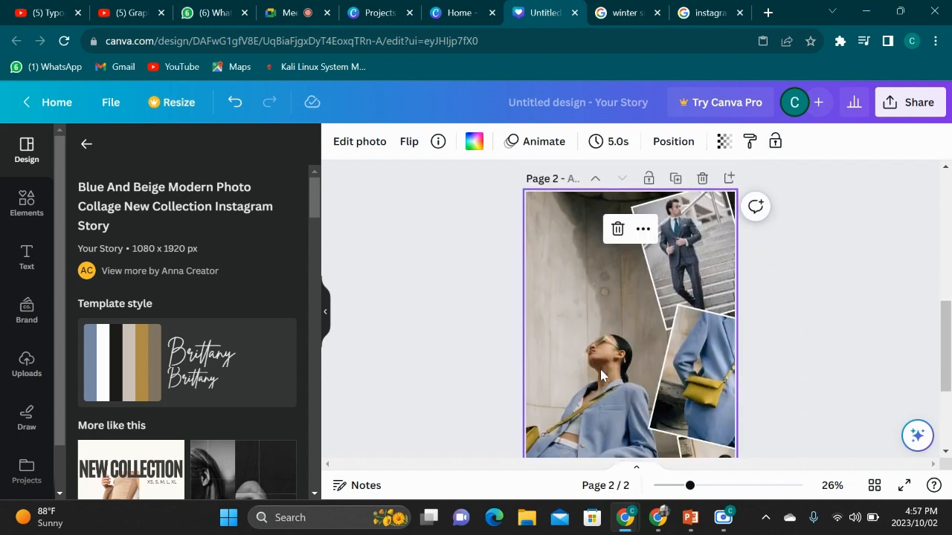
- Switch to the Google winter suits image results and copy the John Lewis photo of a man in a field jacket
left_click(621, 13)
scroll(449, 214, "down", 2)
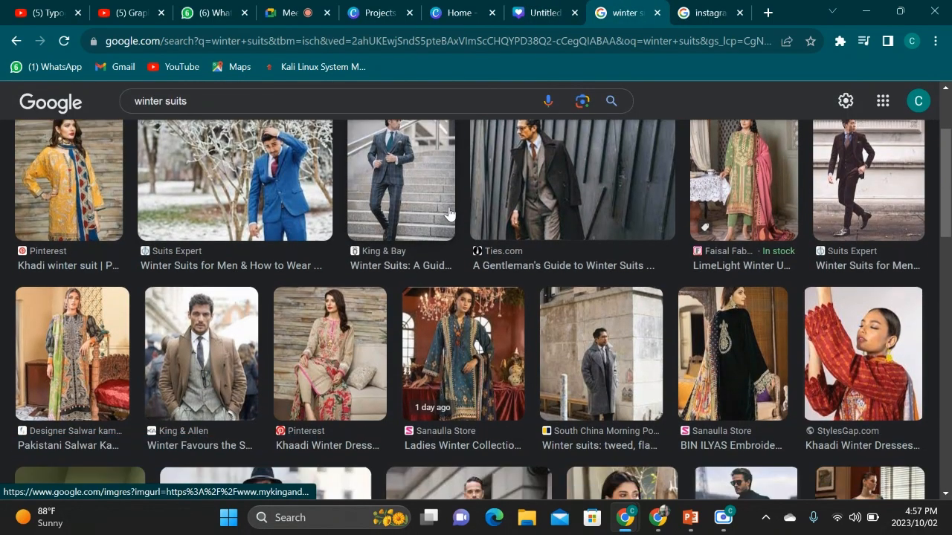
scroll(449, 214, "down", 10)
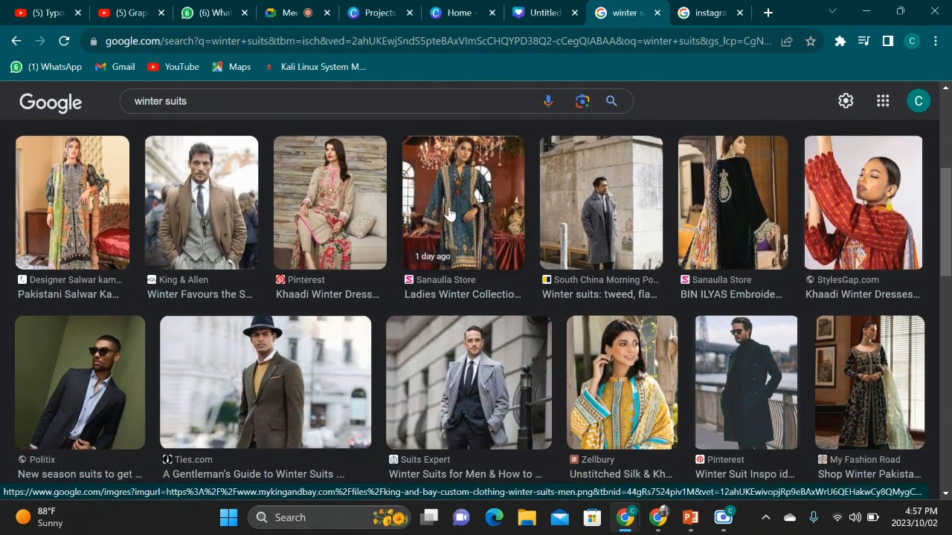
scroll(449, 213, "down", 15)
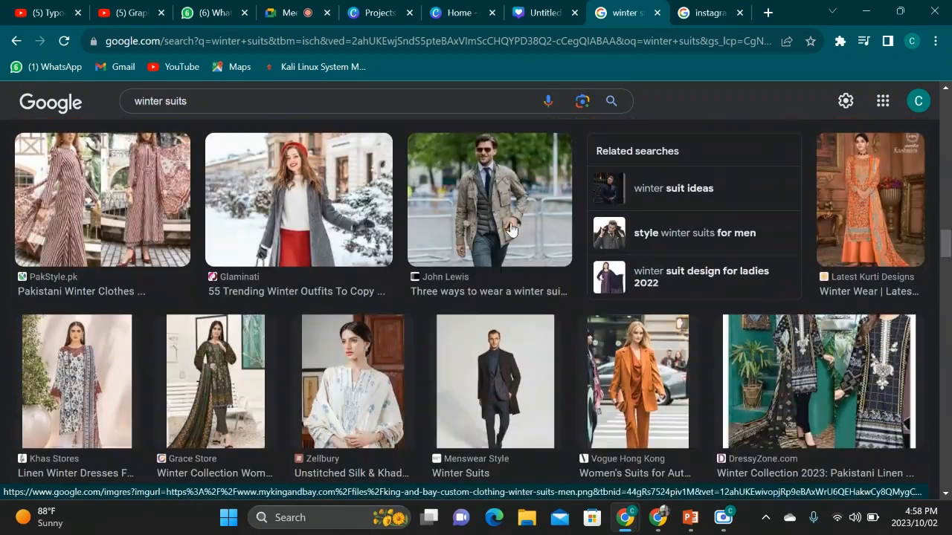
left_click(510, 230)
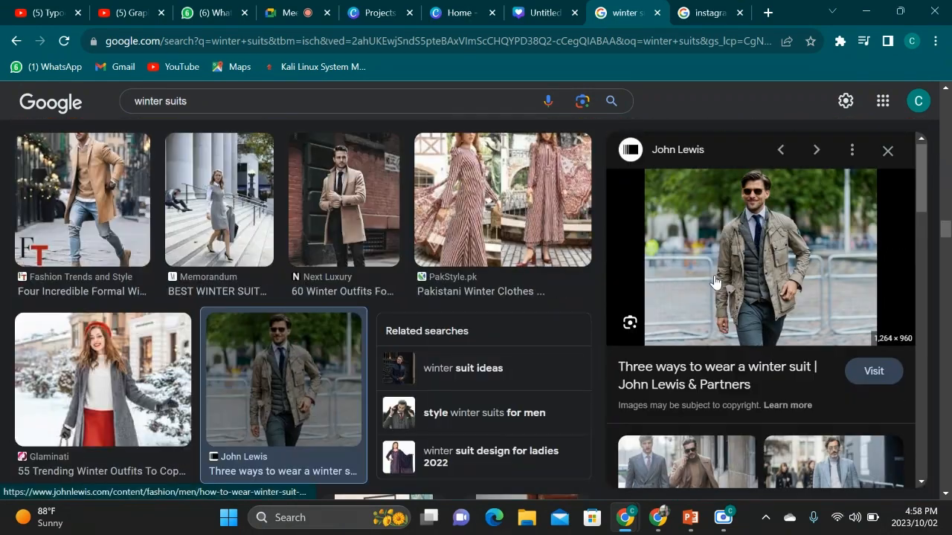
right_click(715, 257)
scroll(776, 413, "down", 2)
left_click(771, 404)
- Return to the Canva story, paste the copied man's photo onto page 2 and delete the original background photo
left_click(543, 13)
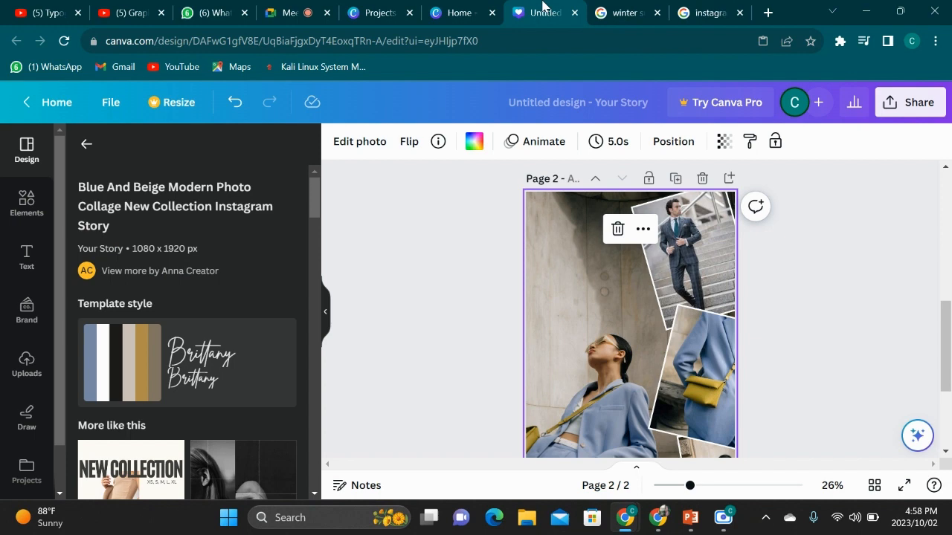
right_click(554, 322)
left_click(607, 315)
left_click_drag(611, 343, 570, 238)
left_click(549, 290)
left_click(536, 303)
left_click(548, 321)
left_click(549, 321)
left_click(617, 232)
- Enlarge the pasted photo to the full 1080 px page width and send it backward behind the collage photos
left_click_drag(598, 301, 665, 470)
left_click_drag(669, 329, 734, 318)
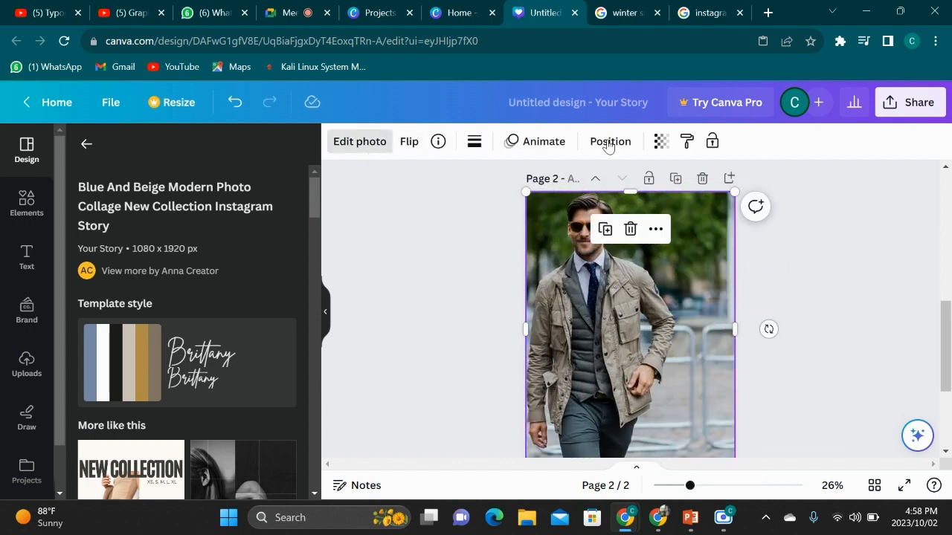
left_click(610, 142)
left_click(217, 191)
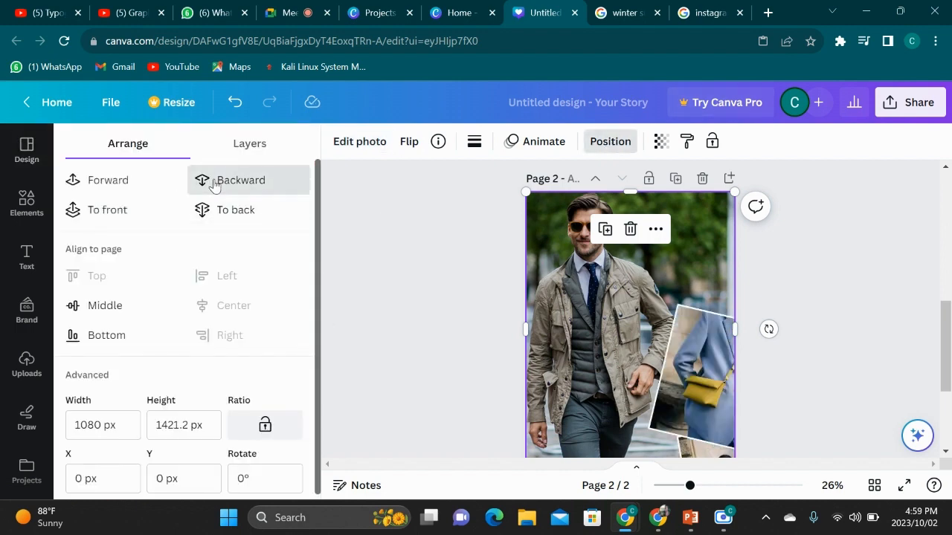
left_click(217, 191)
- Extend the man's photo to cover the whole of page 2 at 1080 by 1920 px
scroll(767, 255, "down", 2)
left_click(688, 308)
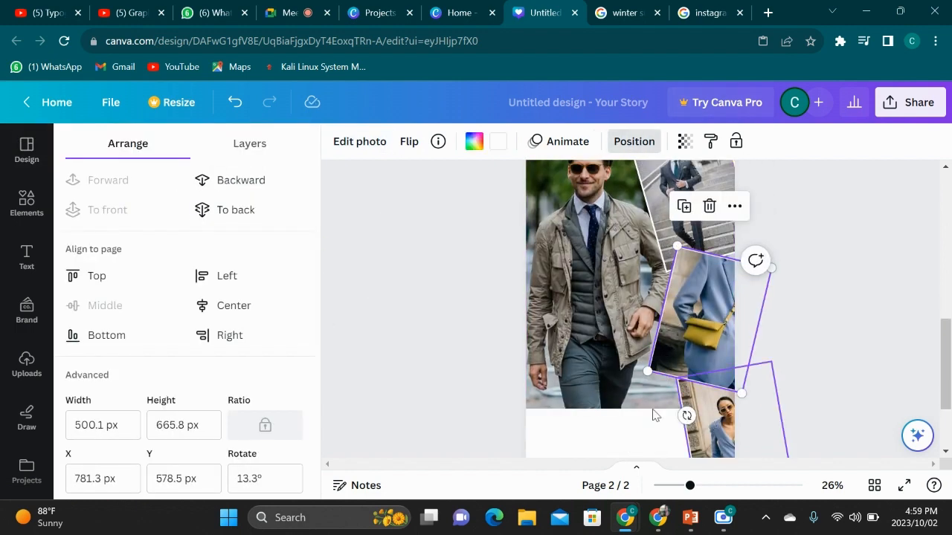
scroll(655, 402, "down", 1)
left_click_drag(611, 253, 611, 351)
scroll(611, 351, "up", 1)
left_click_drag(628, 231, 631, 132)
scroll(629, 234, "up", 2)
scroll(629, 234, "down", 3)
scroll(629, 235, "up", 2)
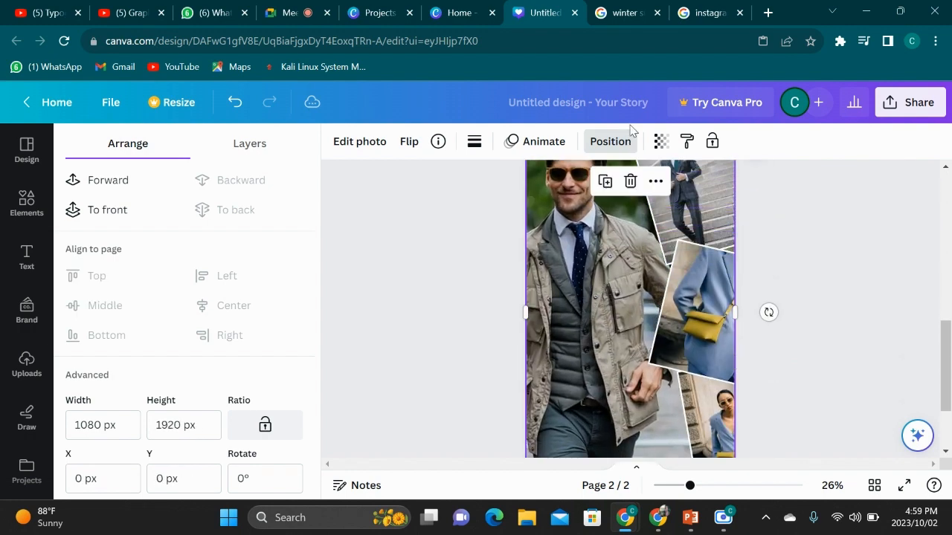
scroll(631, 131, "up", 2)
scroll(588, 362, "down", 3)
scroll(615, 357, "down", 2)
left_click(610, 142)
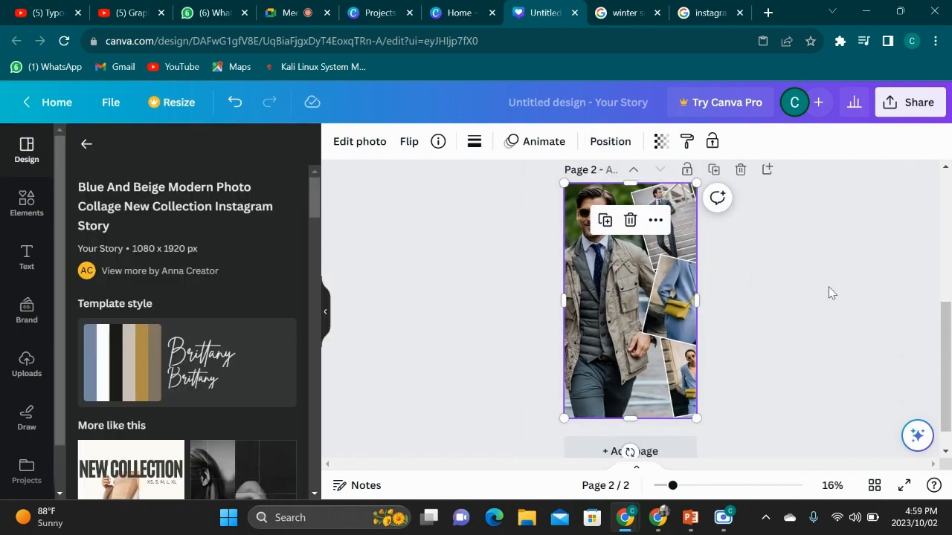
- Delete the two collage photos of the woman and move the tilted suit photo to the page's lower-right corner
left_click(684, 281)
key("Delete")
left_click(681, 212)
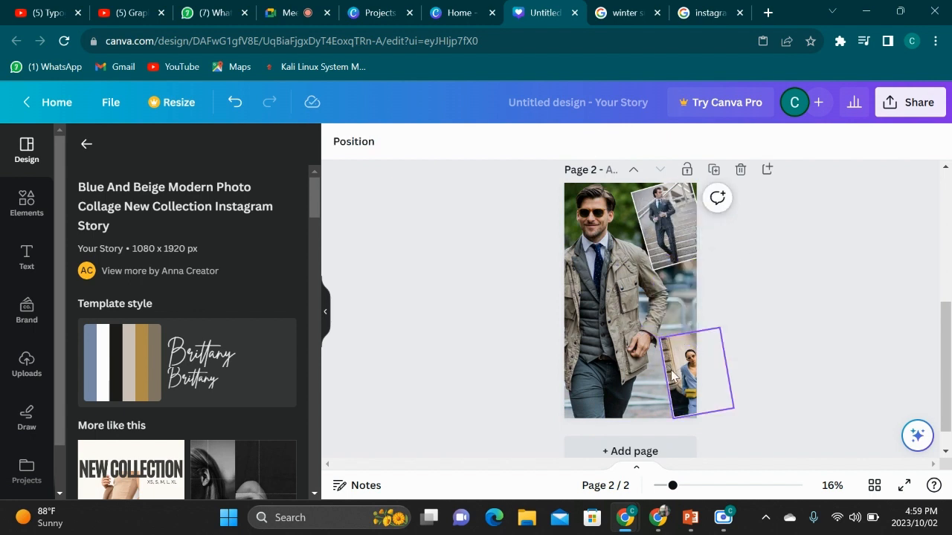
left_click(671, 371)
left_click(697, 286)
left_click(698, 249)
left_click_drag(698, 255, 703, 416)
- Add a heading text box to page 2 and clear its placeholder text
left_click(26, 200)
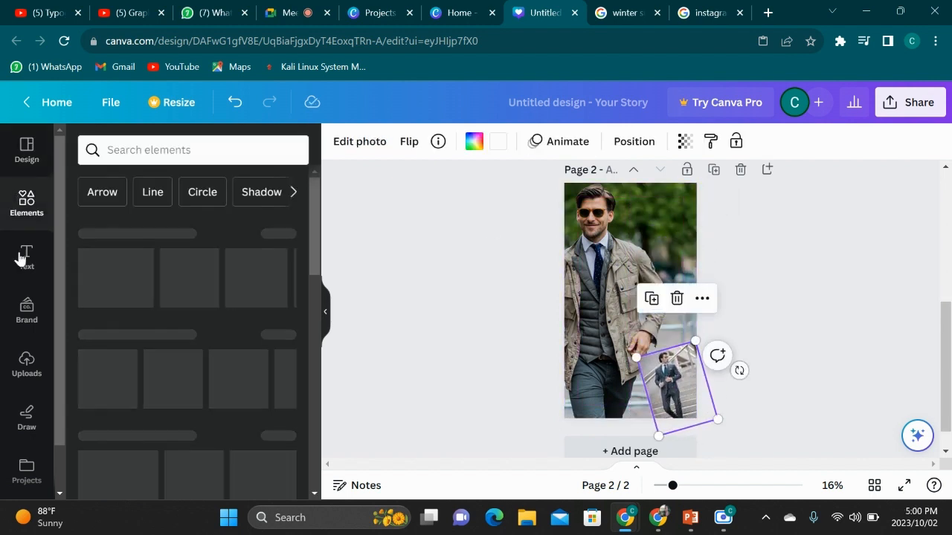
left_click(27, 257)
left_click(162, 326)
key("BackSpace")
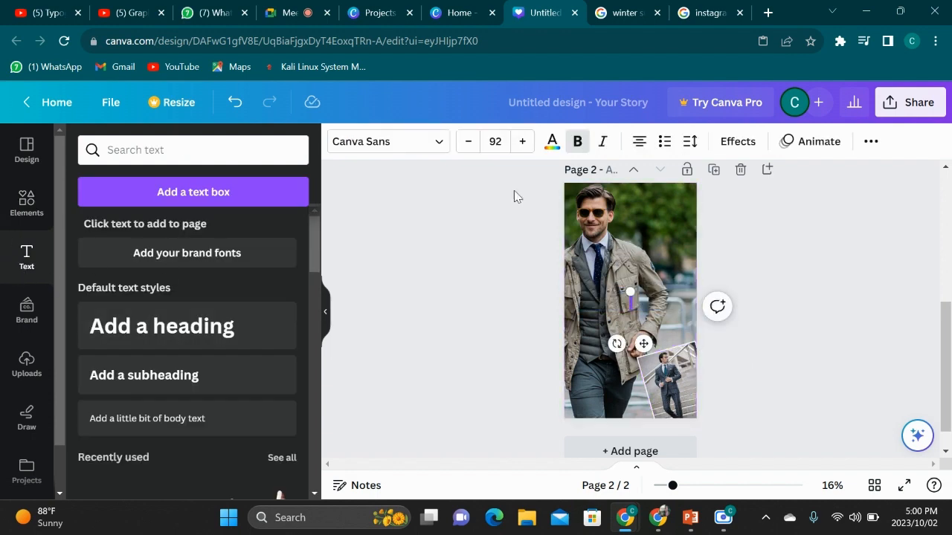
- Set the heading's font to Beth Ellen from the handwriting fonts
left_click(377, 142)
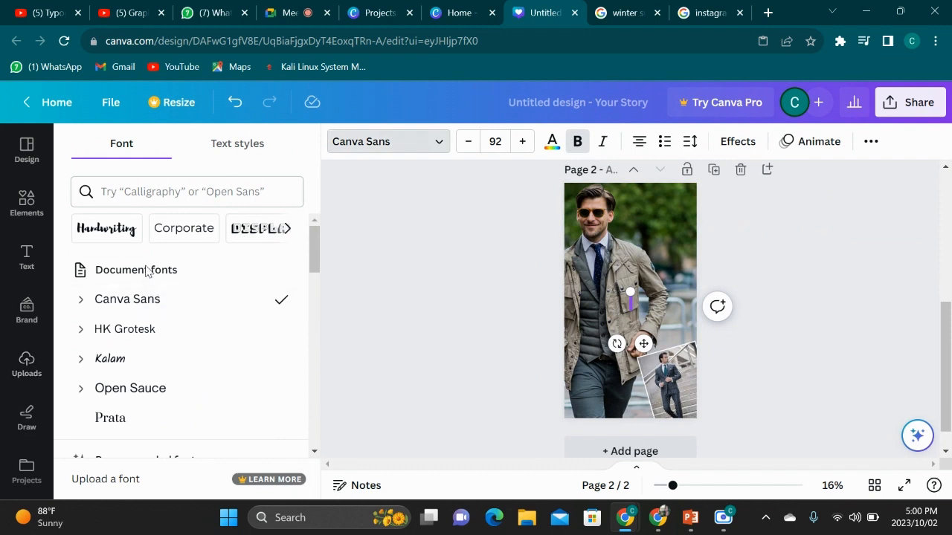
left_click(115, 235)
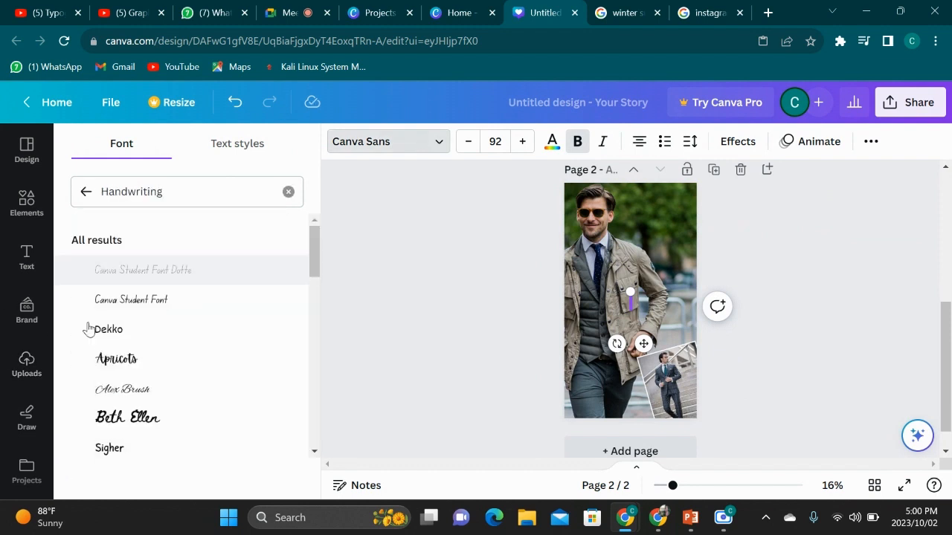
scroll(130, 395, "down", 1)
scroll(134, 394, "up", 1)
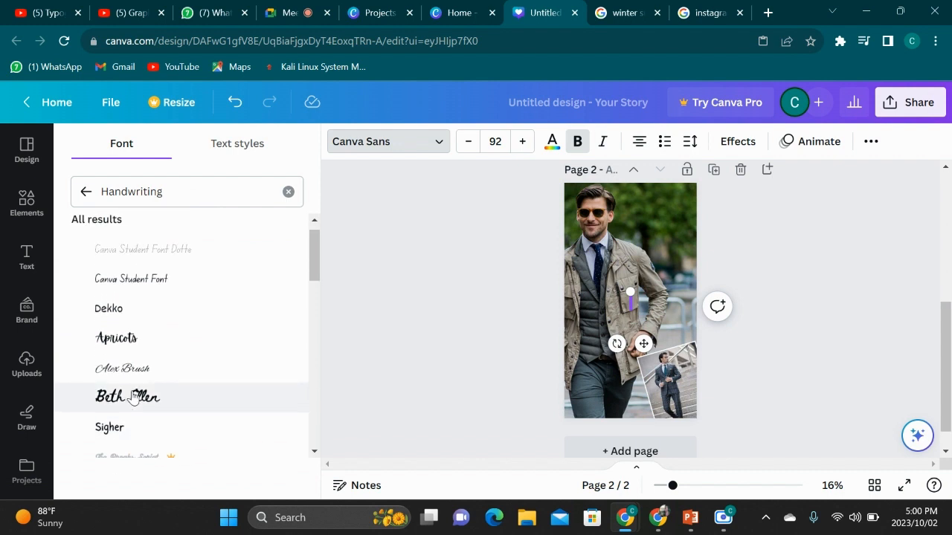
left_click(134, 395)
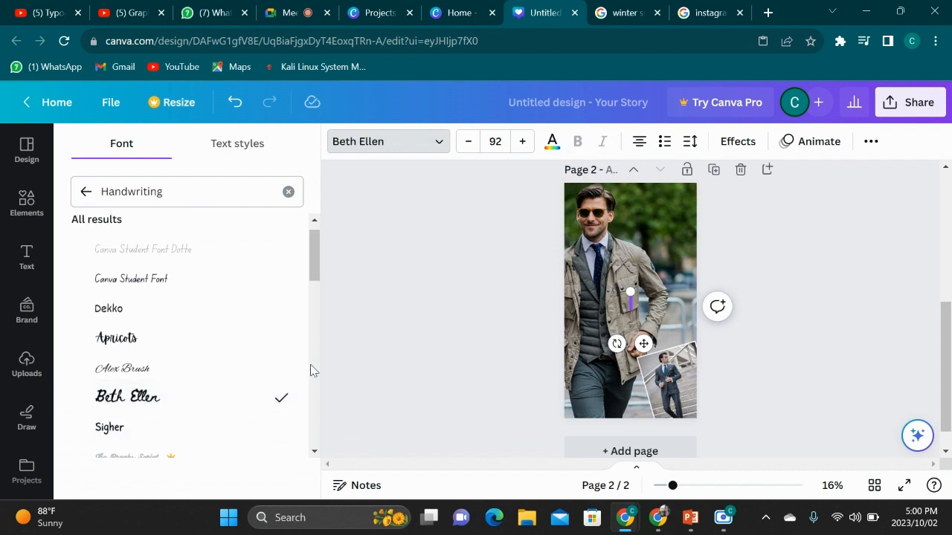
scroll(310, 369, "up", 1)
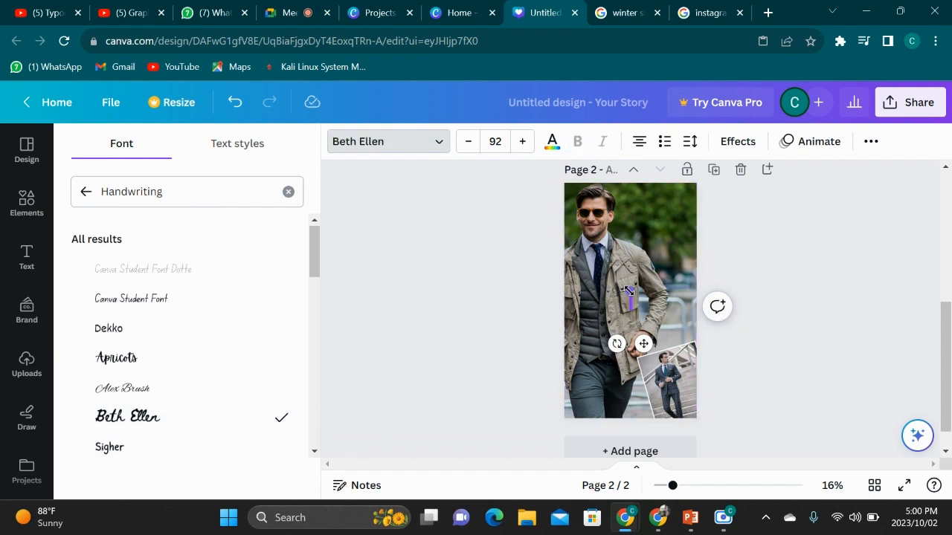
- Enter "Winter collectio0ns" as the heading, tilt it upward and place it beside the man's head
left_click_drag(635, 352, 633, 302)
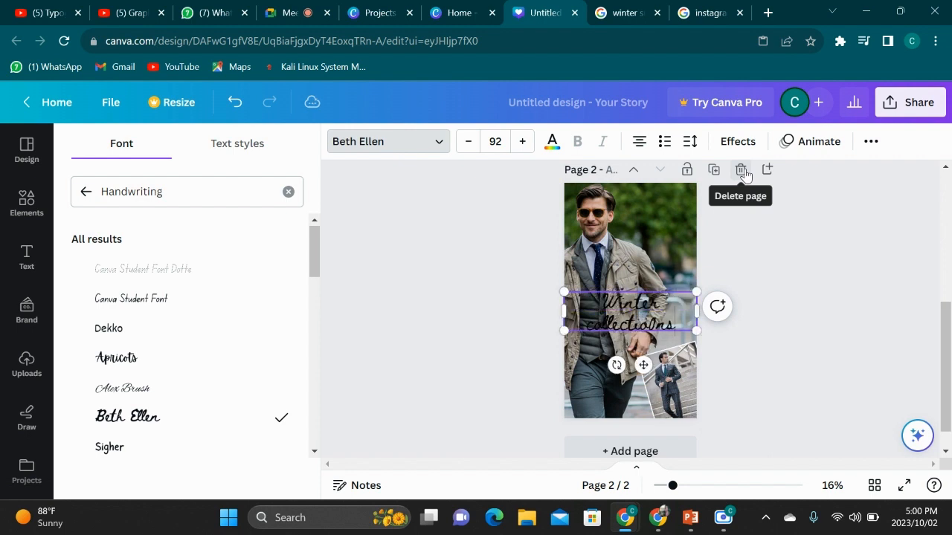
left_click_drag(644, 366, 671, 264)
left_click_drag(643, 261, 669, 281)
double_click(661, 216)
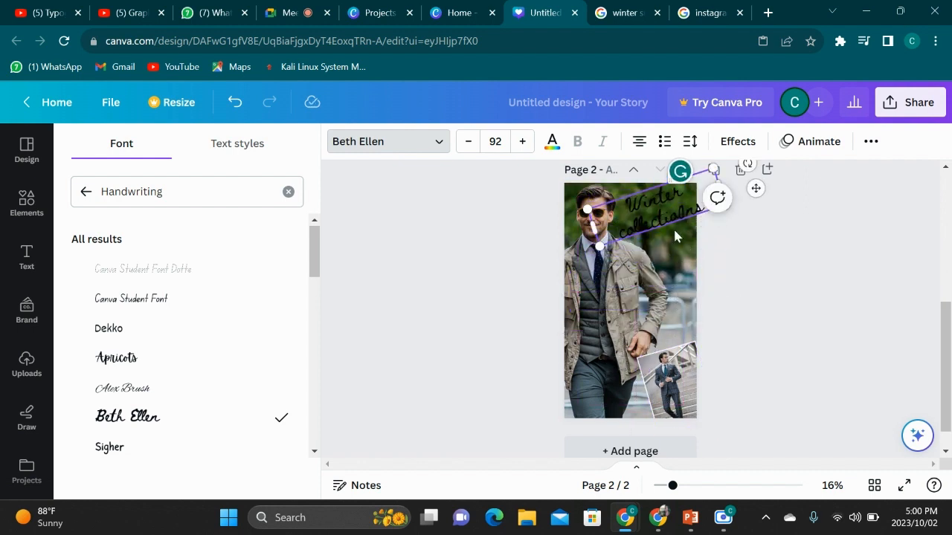
left_click(639, 256)
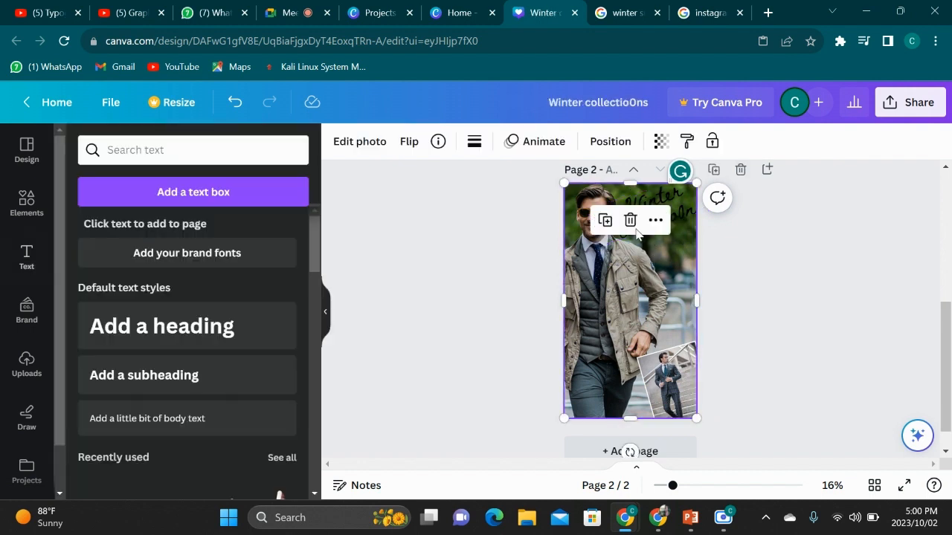
left_click(631, 225)
key("ctrl+z")
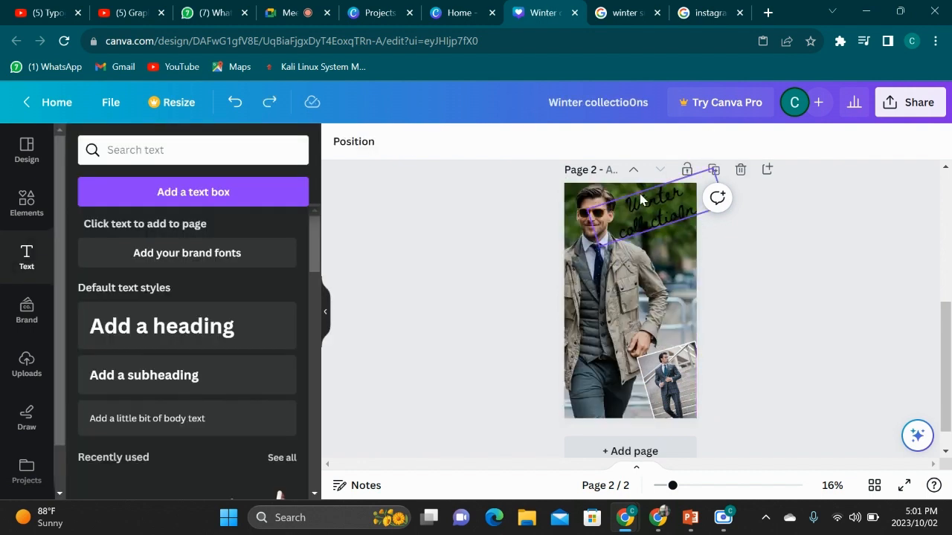
- Shift the heading slightly down beside the man's face and shrink its text to size 80
left_click_drag(641, 199, 634, 210)
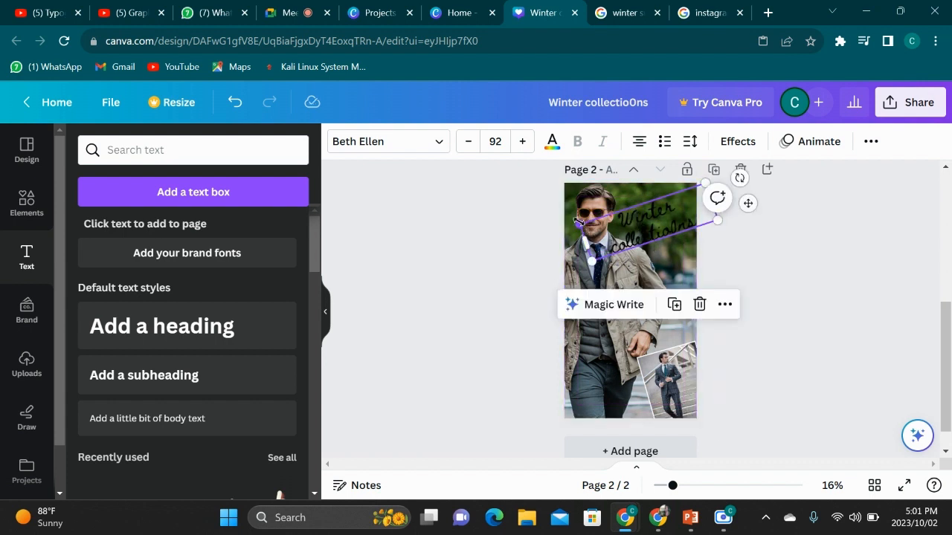
left_click_drag(580, 223, 596, 216)
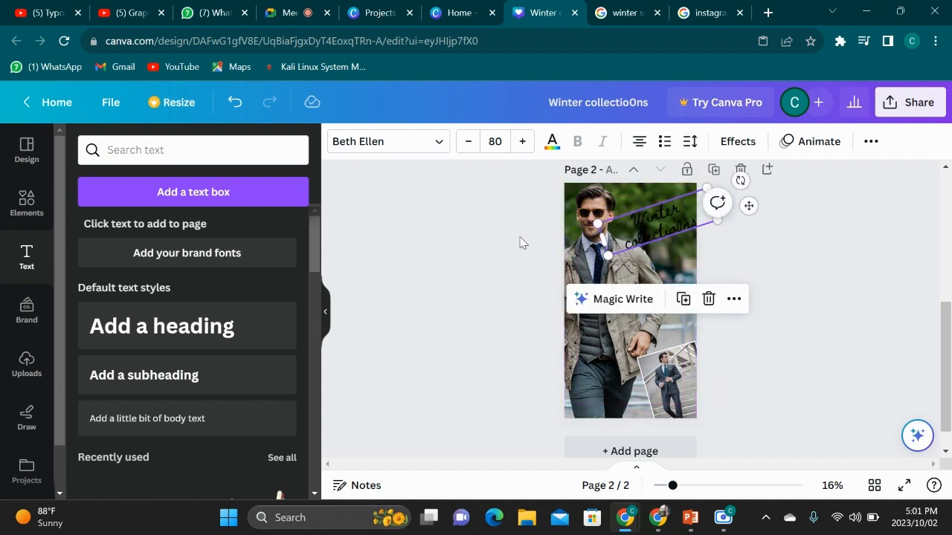
- Change the heading's text colour to the cream document colour #fffced and deselect the text
left_click(550, 145)
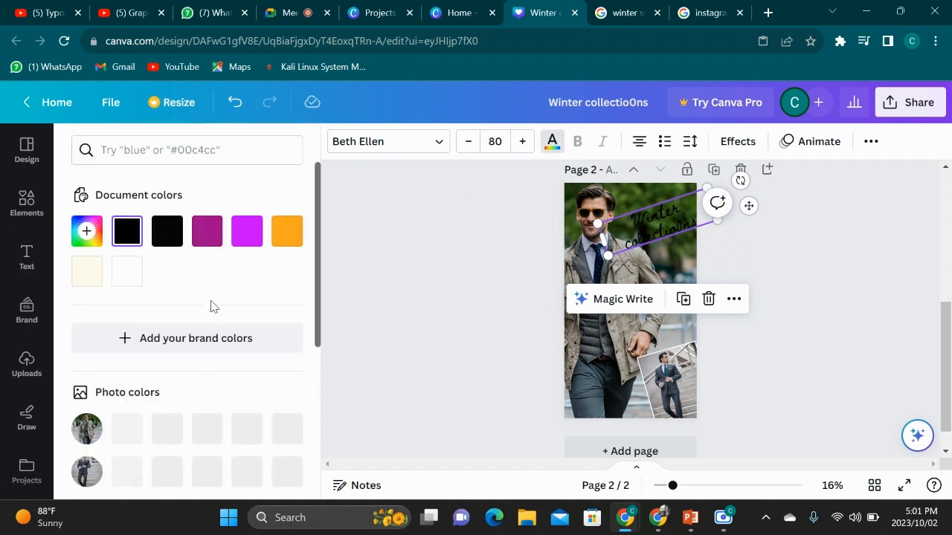
scroll(211, 387, "down", 1)
scroll(210, 405, "down", 1)
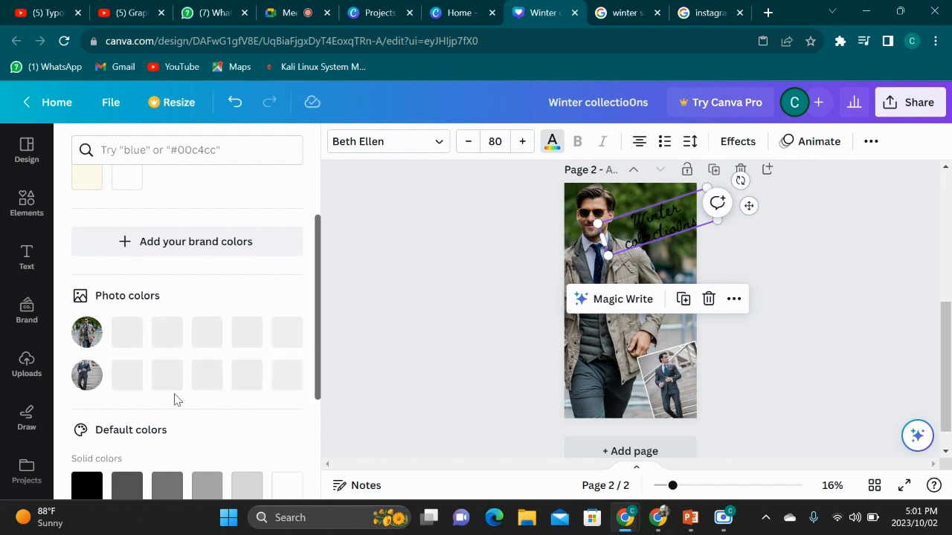
scroll(261, 303, "up", 2)
scroll(261, 303, "down", 2)
scroll(134, 216, "up", 1)
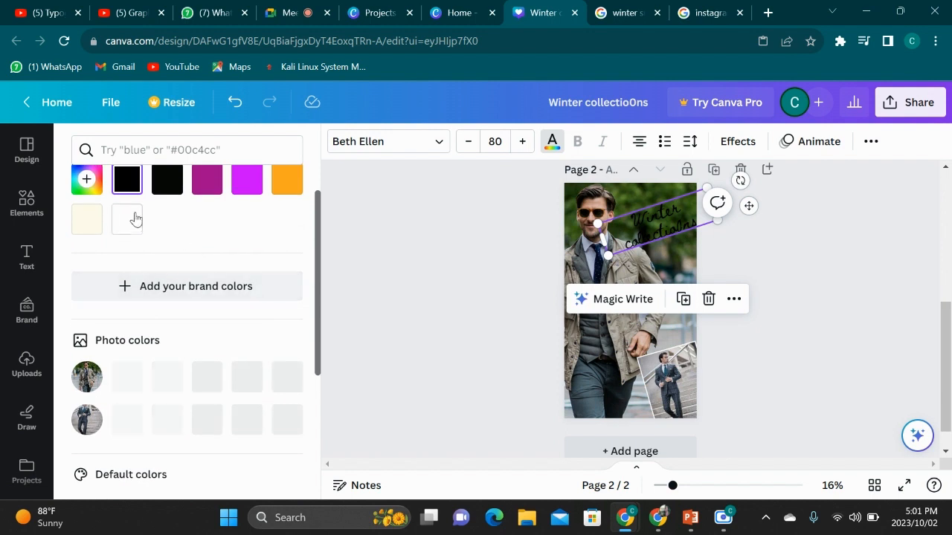
left_click(131, 219)
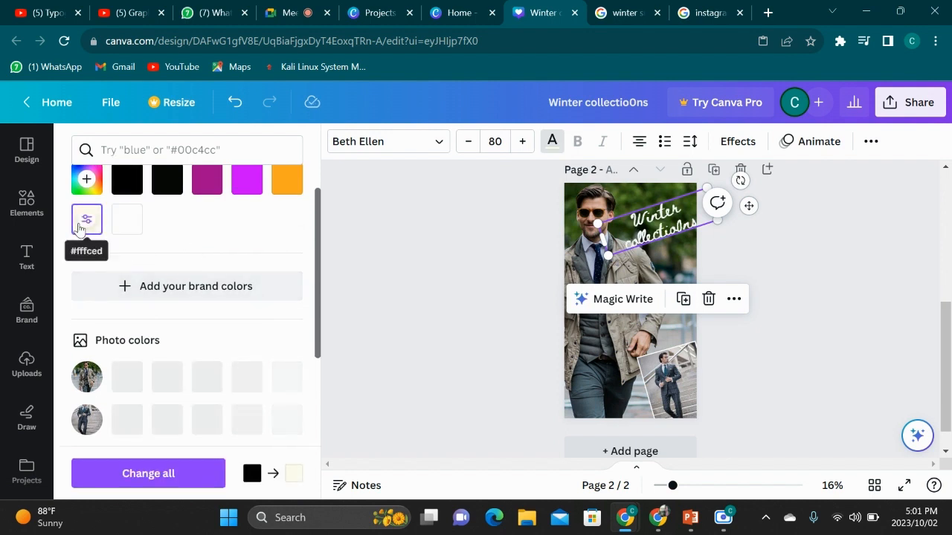
left_click(87, 219)
key("Escape")
left_click(583, 376)
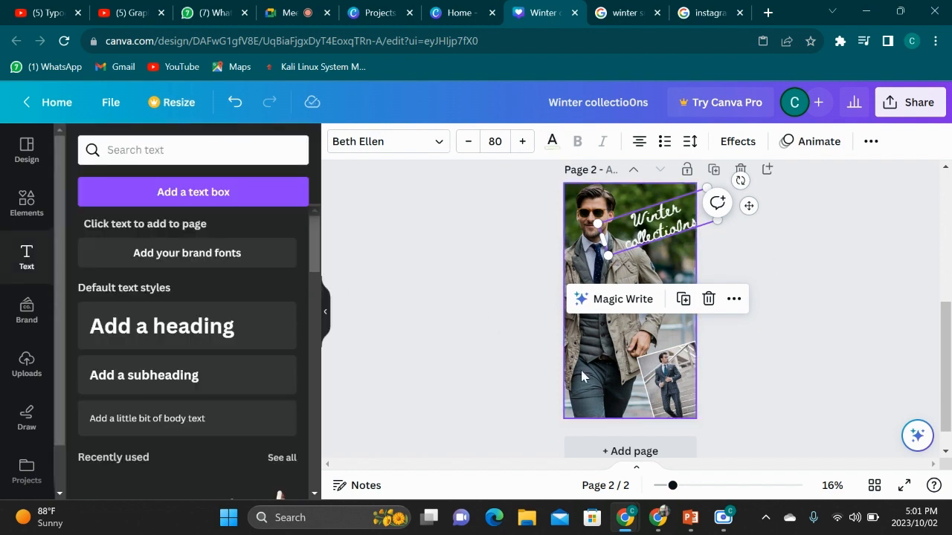
left_click(520, 332)
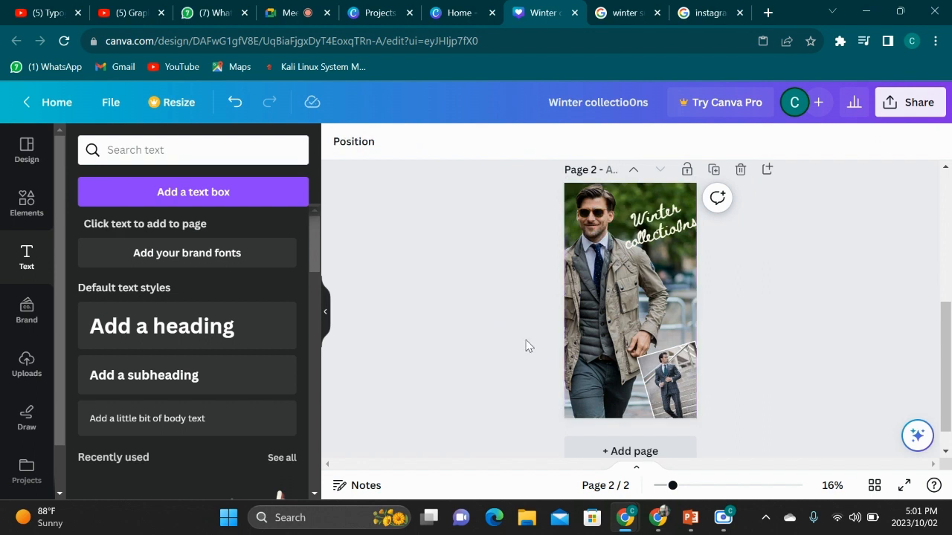
- Enlarge the heading slightly and nudge it up into the page's upper-right corner
scroll(527, 344, "up", 2)
left_click(682, 322)
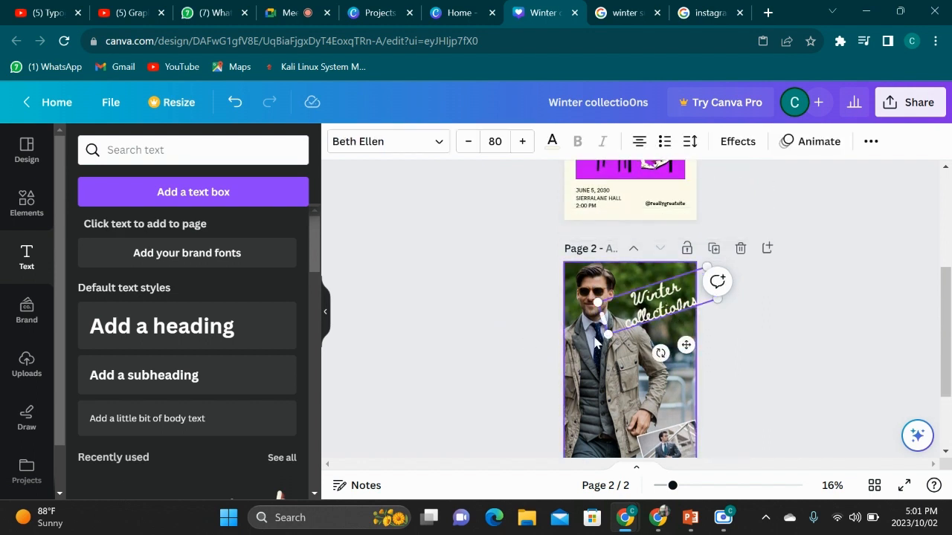
mouse_move(608, 334)
left_mouse_down()
mouse_move(587, 351)
mouse_move(600, 340)
left_mouse_up()
left_click_drag(678, 350, 677, 331)
- Delete the purple event page so the design keeps only the winter collection story
left_click(767, 328)
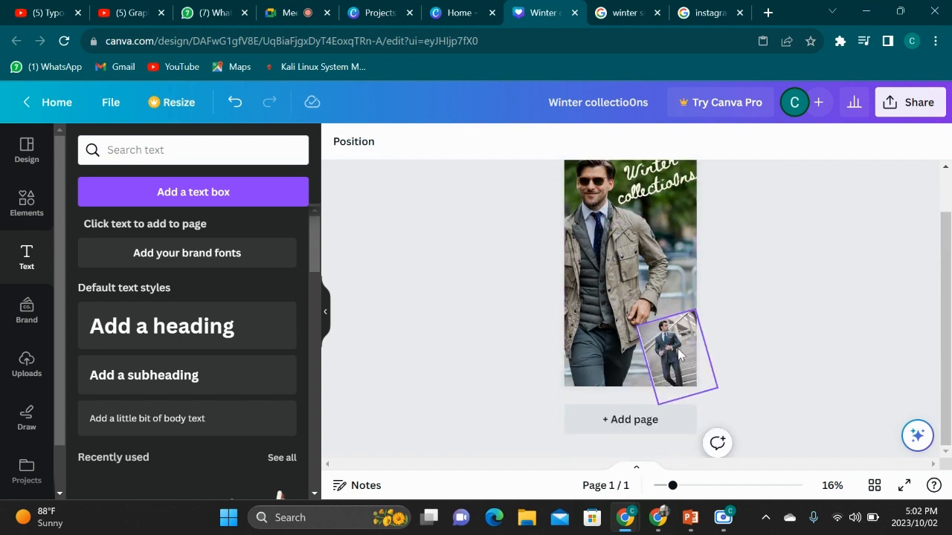
scroll(741, 305, "up", 1)
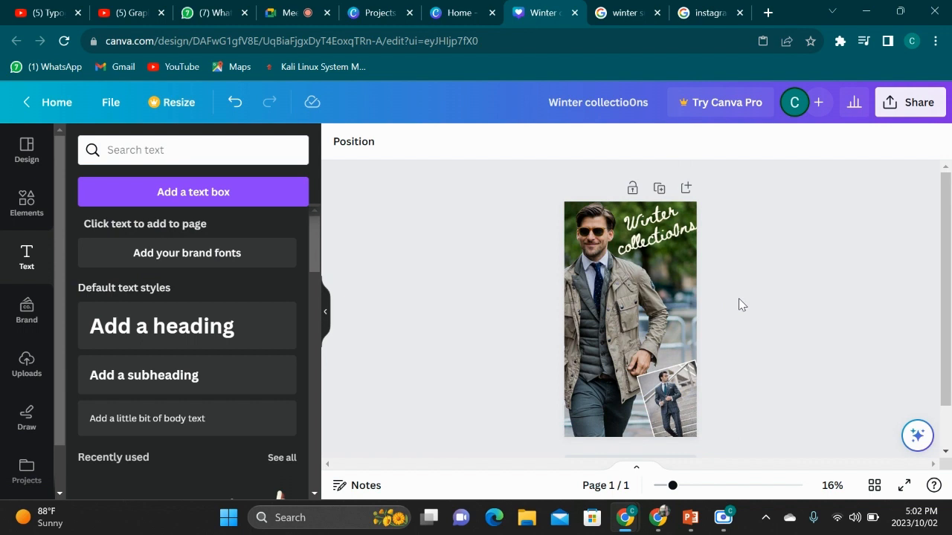